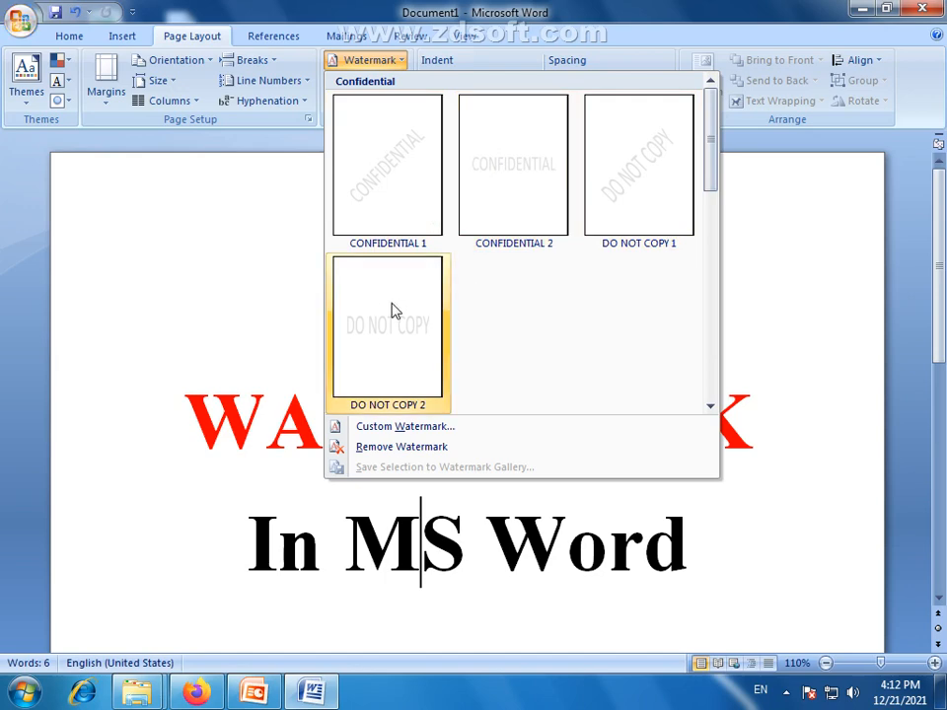
# Step: Apply the built-in DO NOT COPY 1 diagonal watermark to the page and view the result on the whole page
pyautogui.click(636, 185)
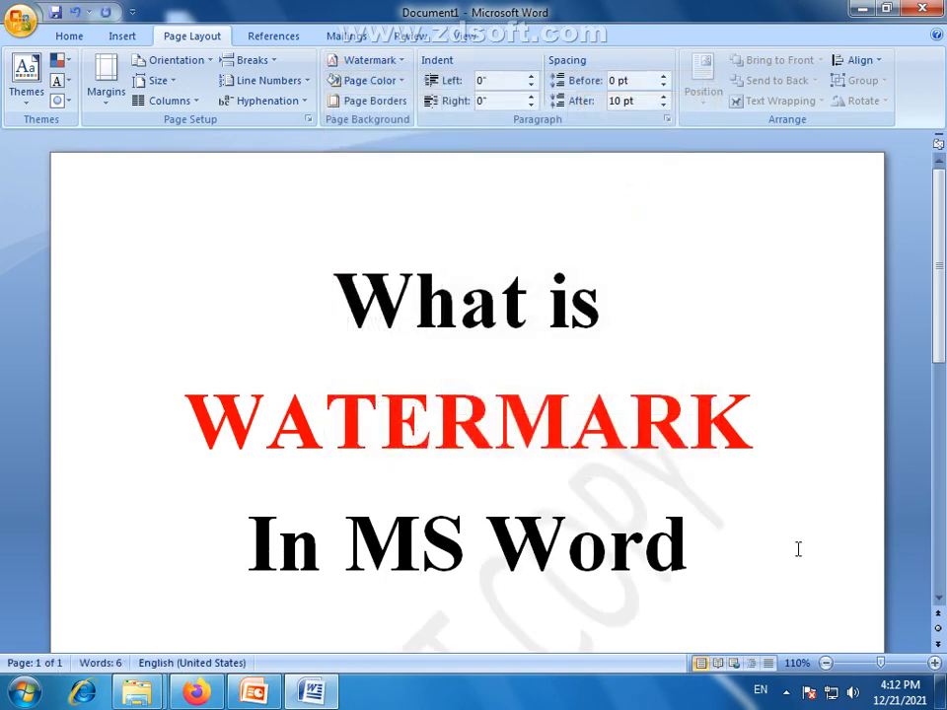
pyautogui.scroll(-5, 811, 474)
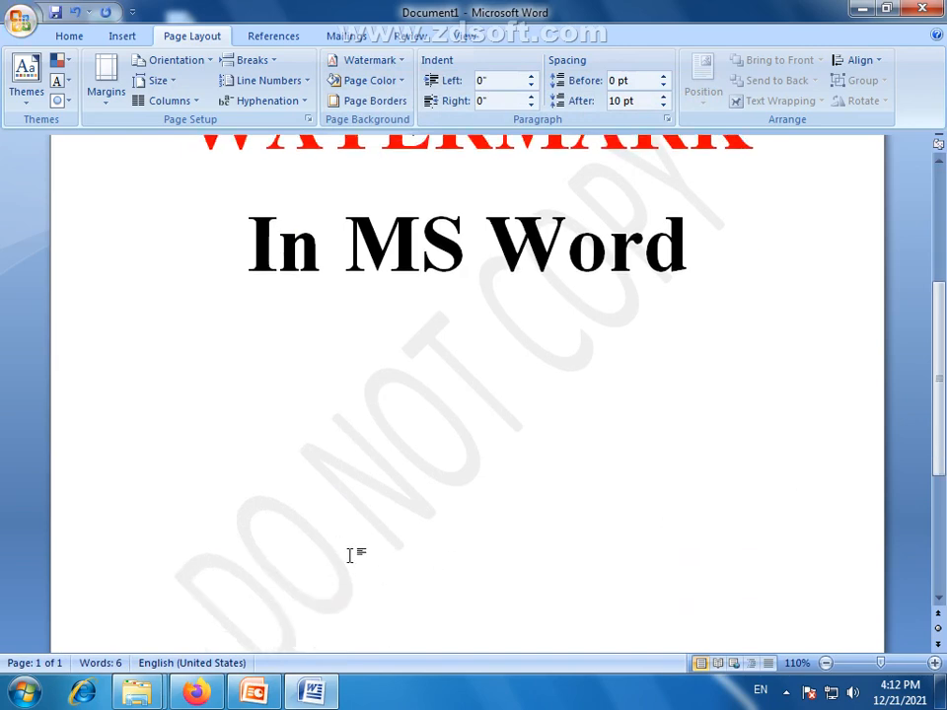
pyautogui.click(826, 663)
pyautogui.click(826, 663)
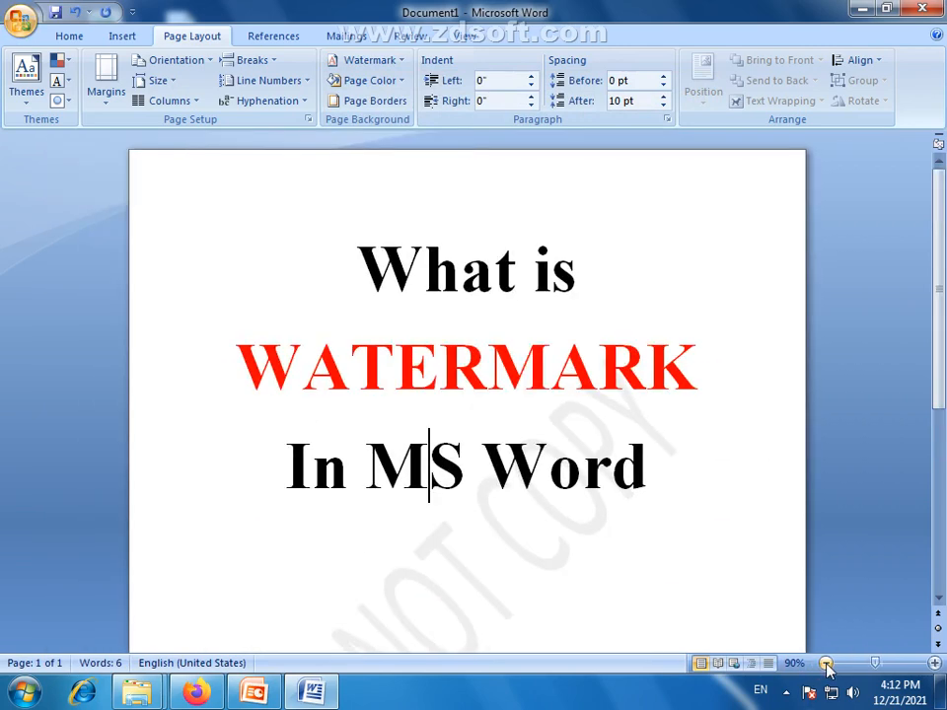
pyautogui.click(826, 663)
pyautogui.click(826, 663)
pyautogui.click(826, 662)
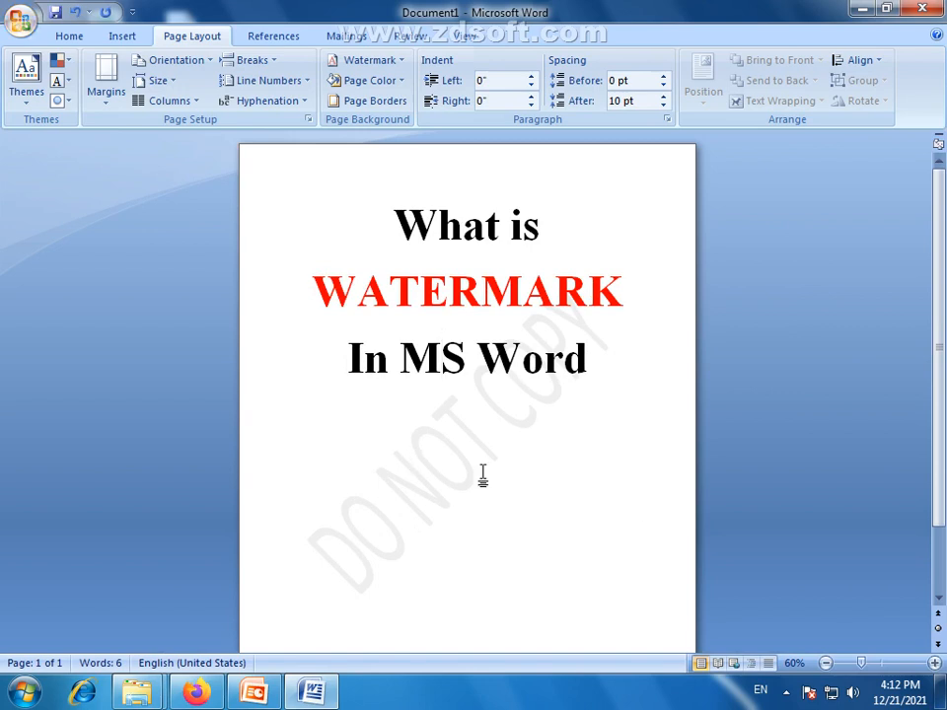
pyautogui.press('Right')
pyautogui.press('Right')
pyautogui.press('Home')
pyautogui.hotkey('shift', 'Right')
pyautogui.hotkey('shift', 'End')
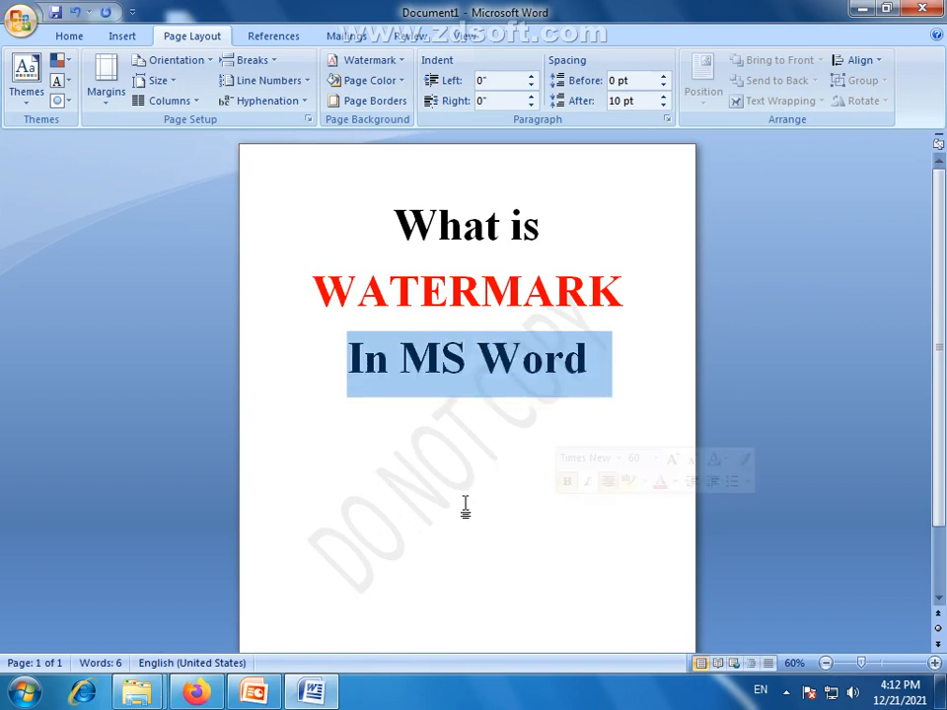
pyautogui.press('Right')
pyautogui.hotkey('ctrl', 'Left')
pyautogui.press('Home')
pyautogui.hotkey('ctrl', 'shift', 'Right')
pyautogui.hotkey('ctrl', 'shift', 'Right')
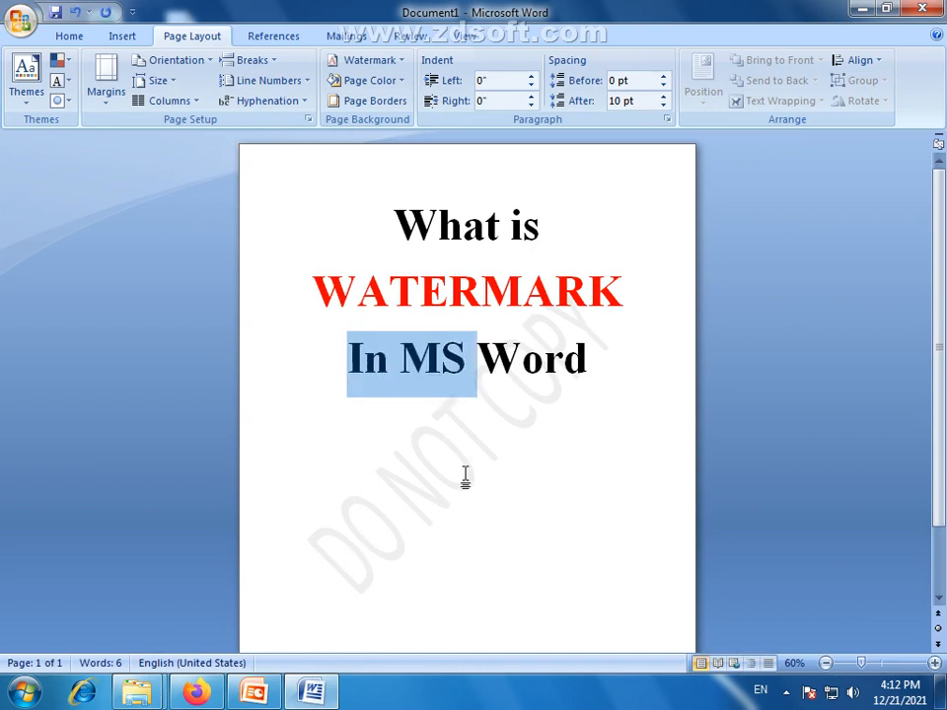
pyautogui.press('Right')
pyautogui.press('Left')
pyautogui.press('Left')
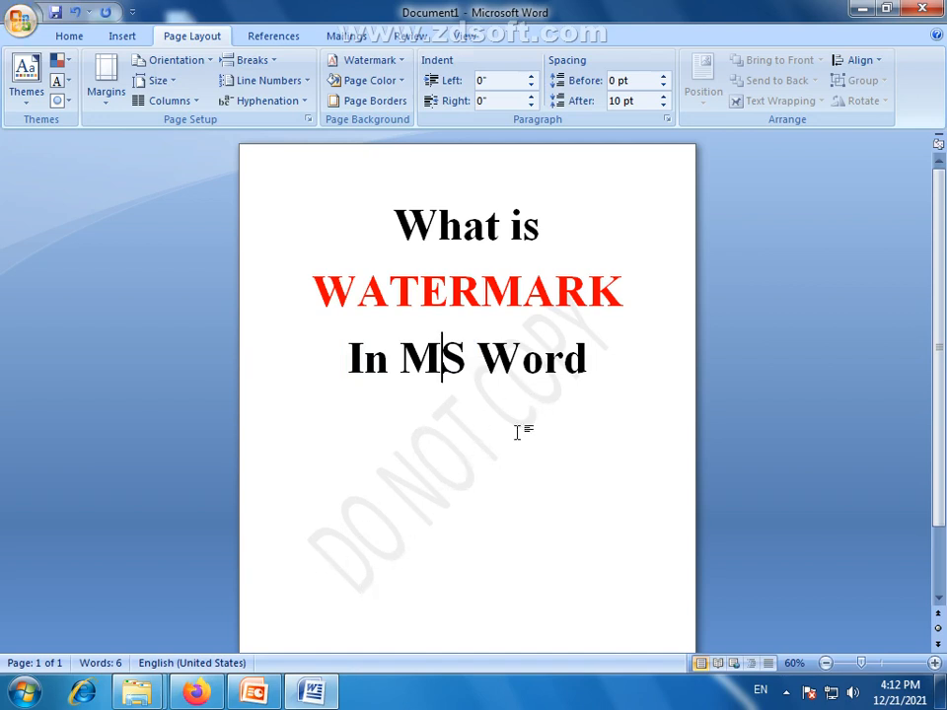
# Step: Remove the DO NOT COPY watermark from the document
pyautogui.click(935, 662)
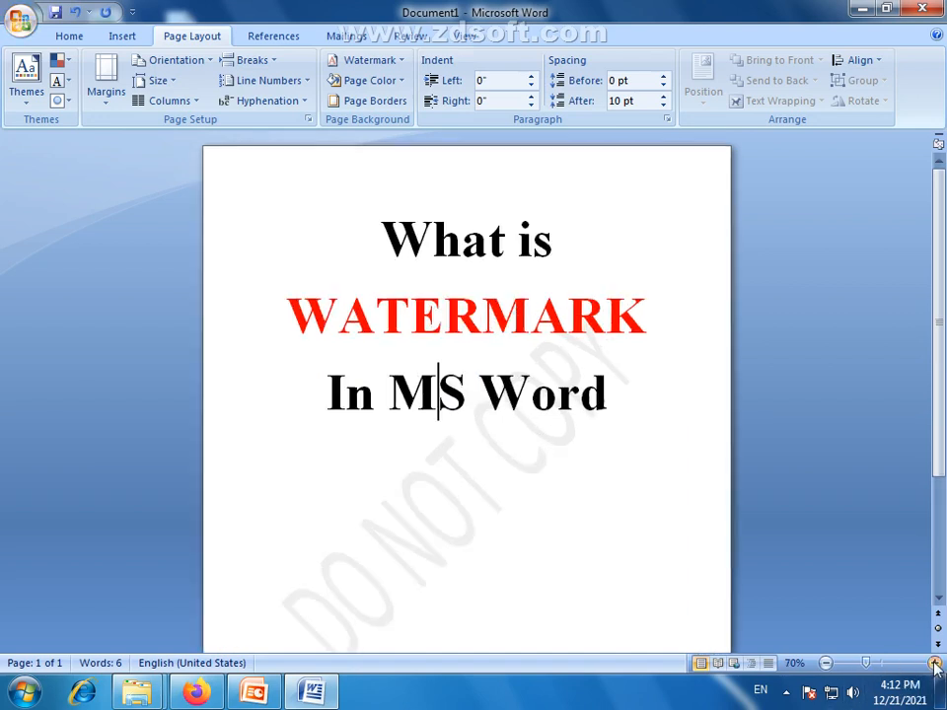
pyautogui.click(934, 663)
pyautogui.click(935, 663)
pyautogui.click(935, 662)
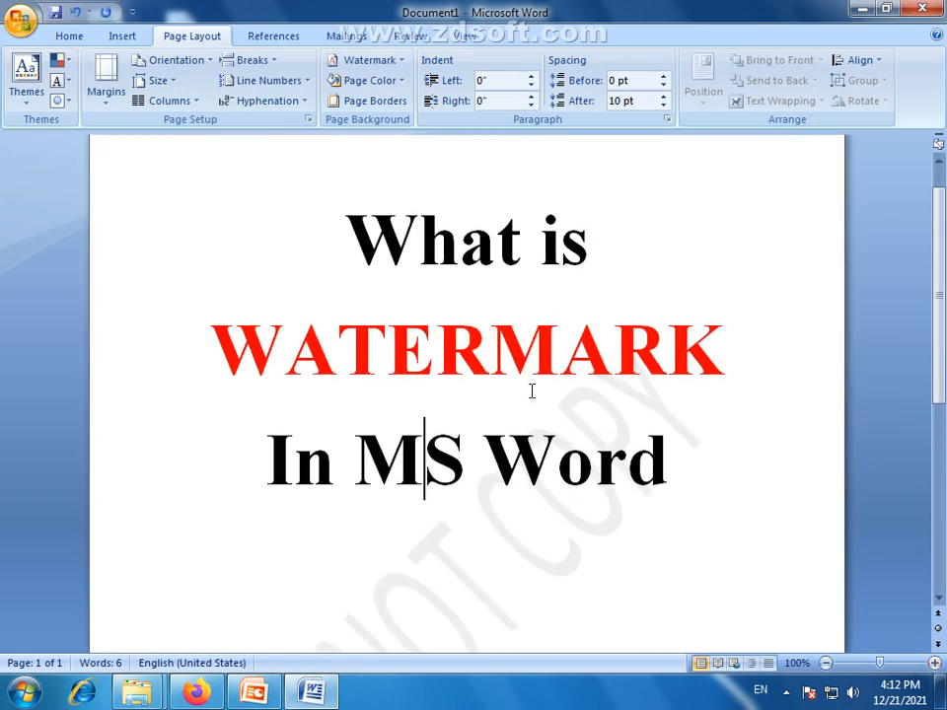
pyautogui.click(365, 60)
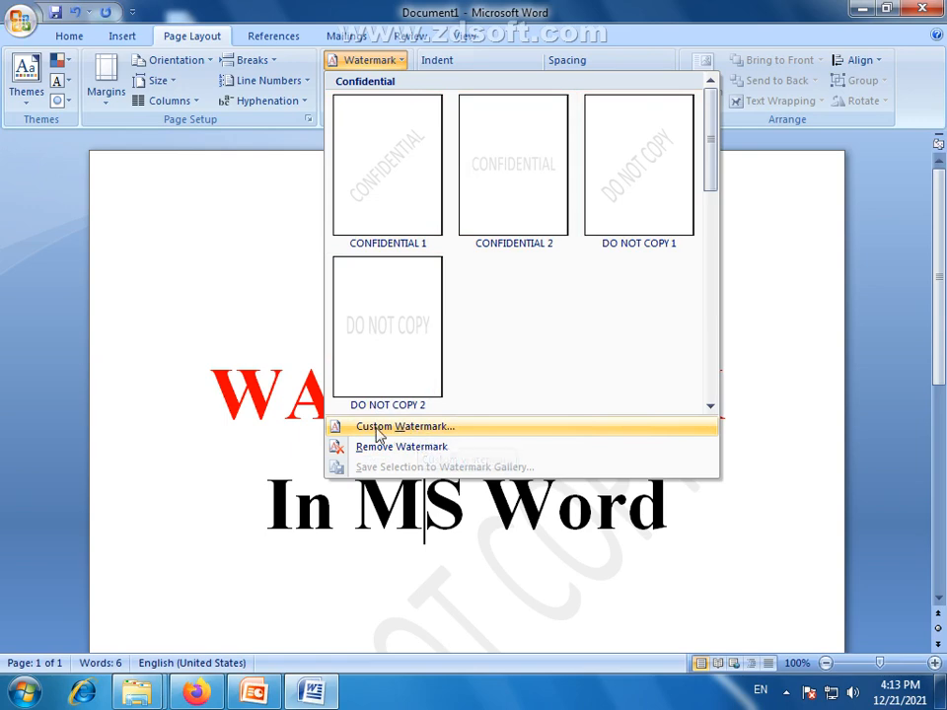
pyautogui.click(412, 454)
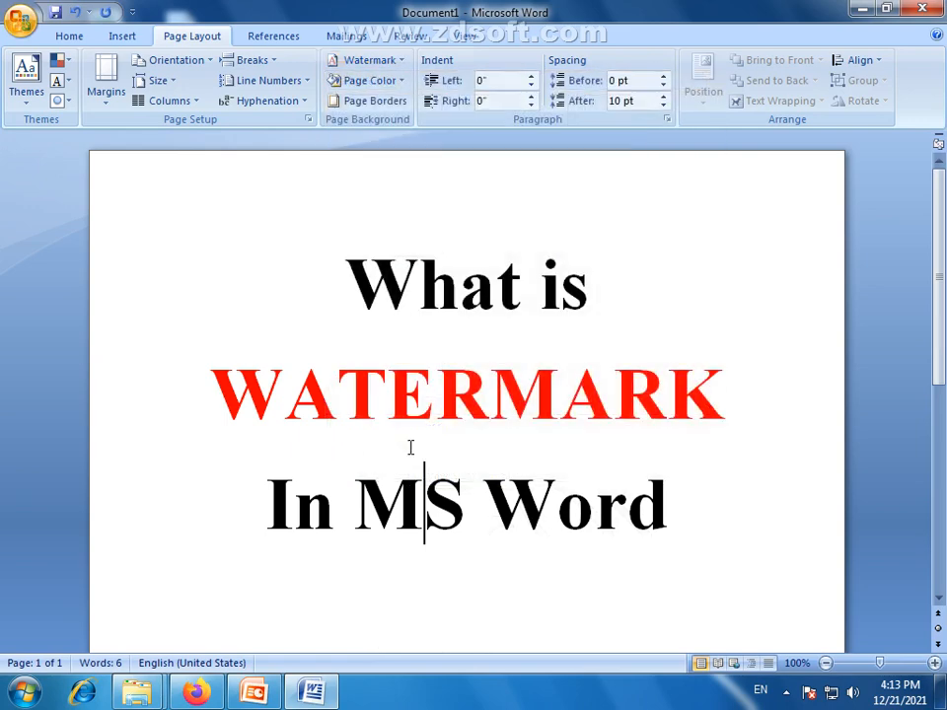
# Step: Open the custom watermark settings and choose a picture watermark
pyautogui.click(394, 61)
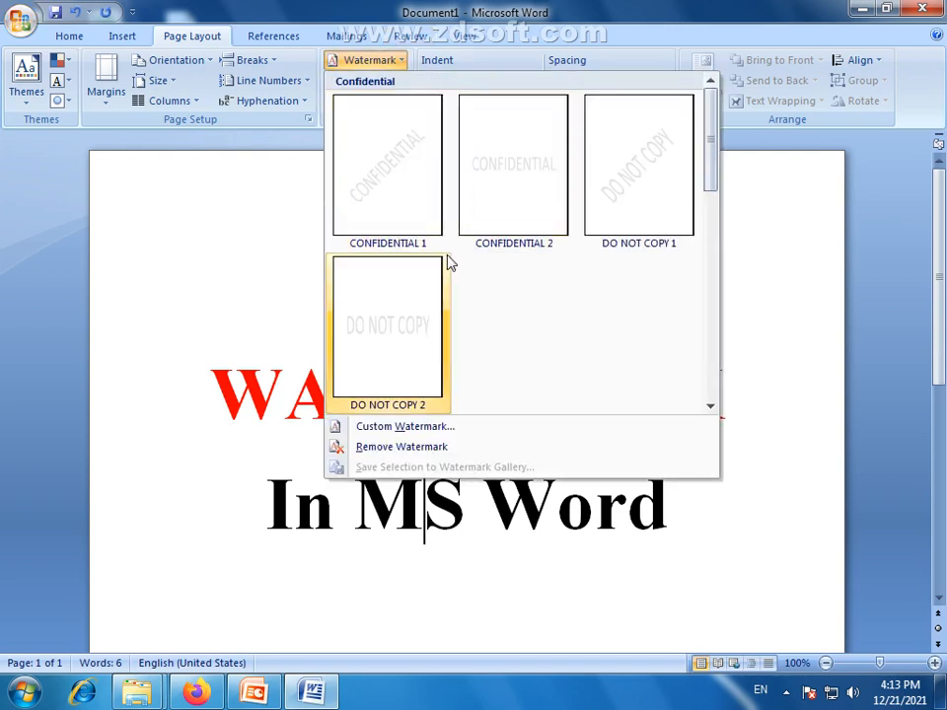
pyautogui.click(405, 426)
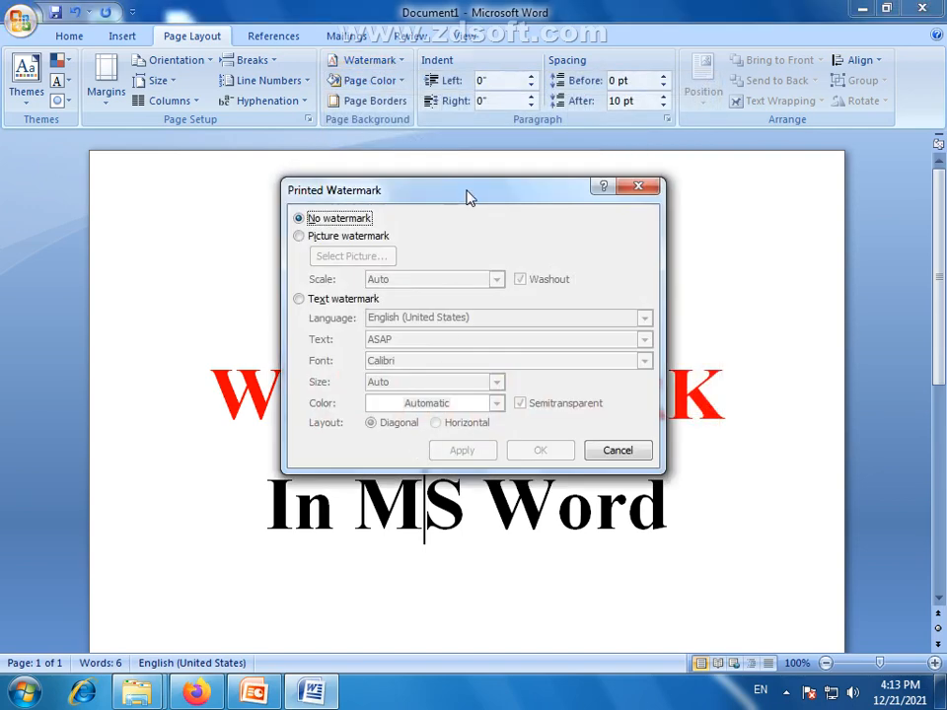
pyautogui.moveTo(466, 197); pyautogui.dragTo(449, 210)
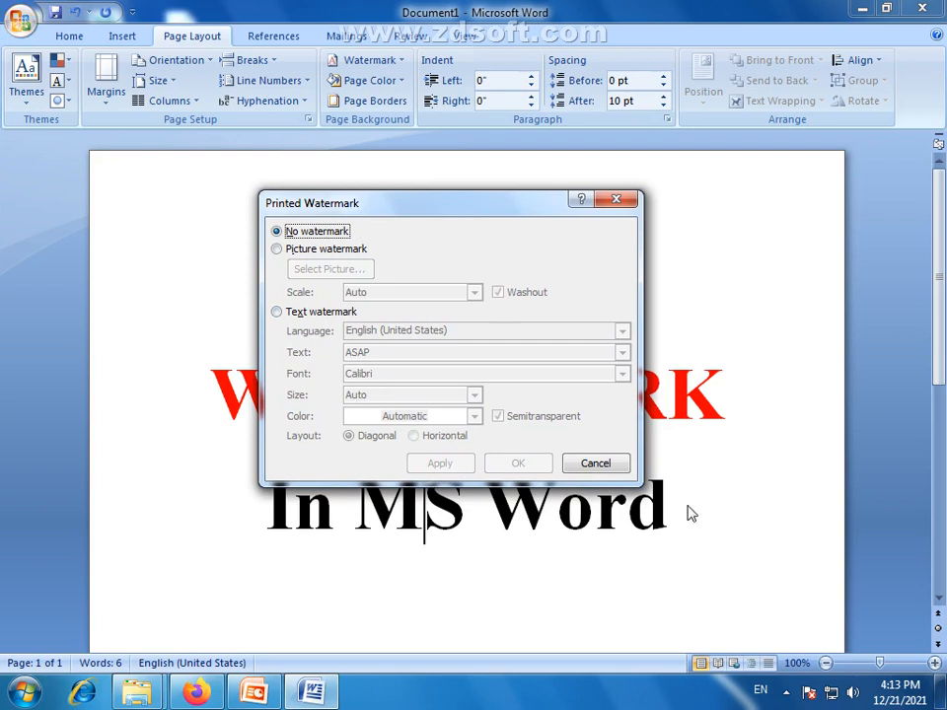
pyautogui.click(784, 691)
pyautogui.click(784, 691)
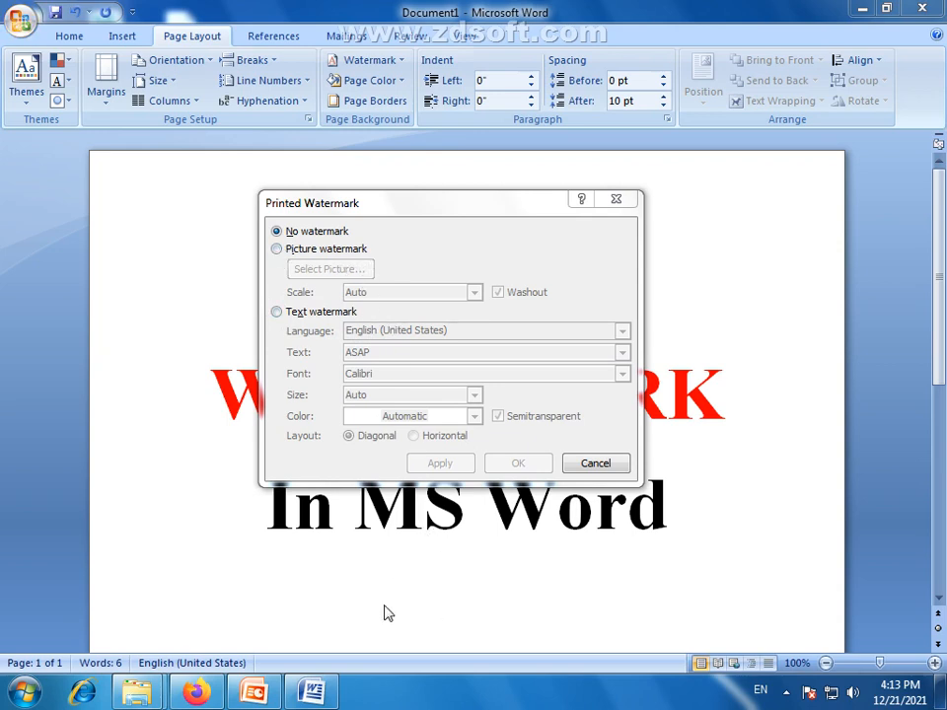
pyautogui.click(277, 250)
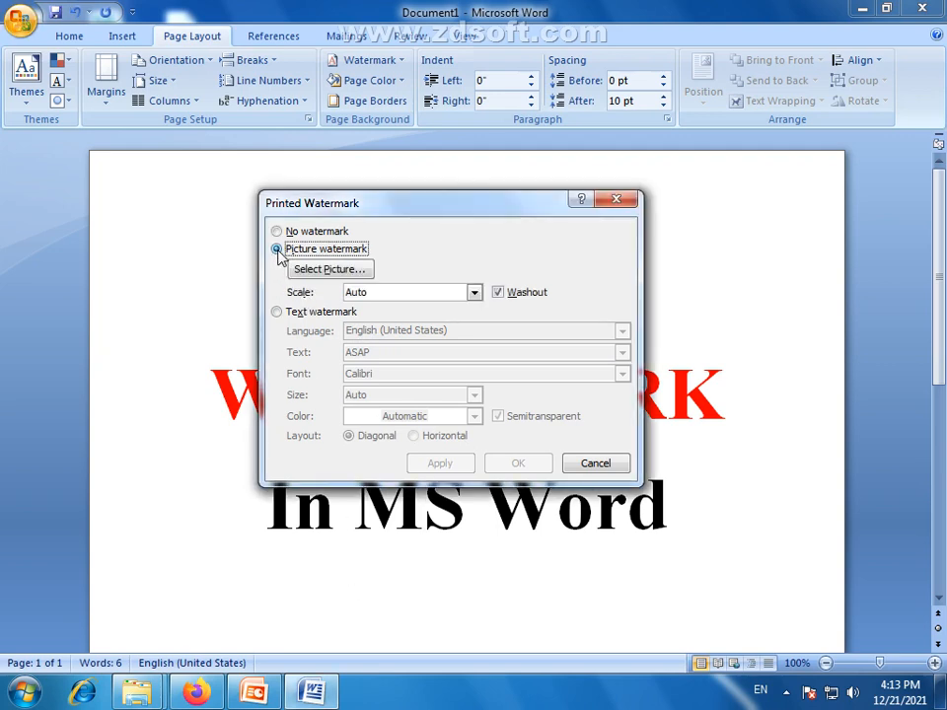
# Step: Apply the Prime Computer College Logo image from the Desktop as the picture watermark and close the watermark settings
pyautogui.click(328, 271)
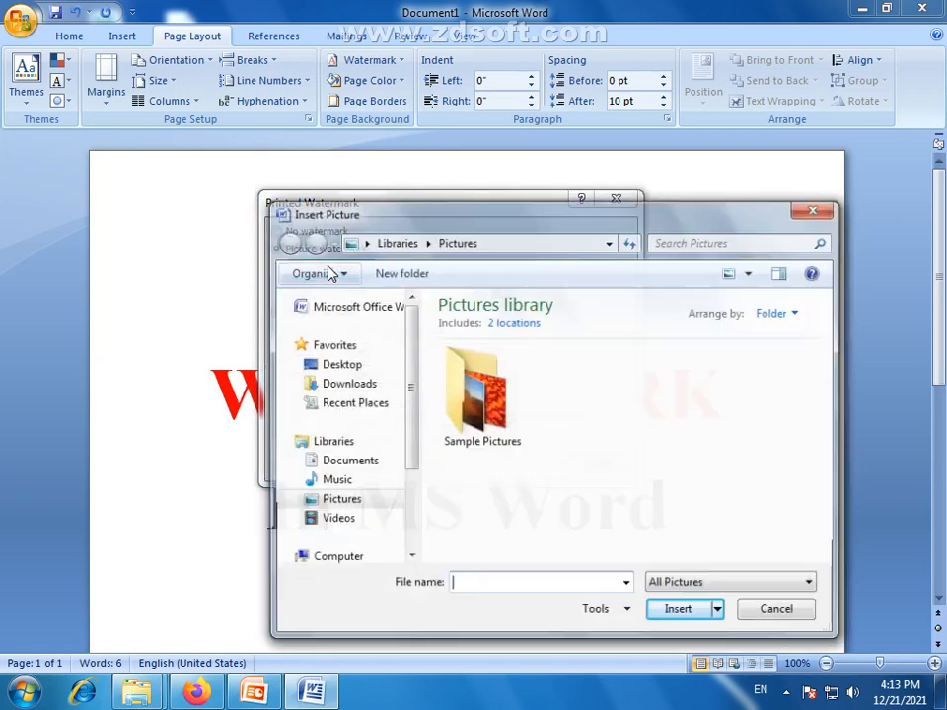
pyautogui.doubleClick(486, 440)
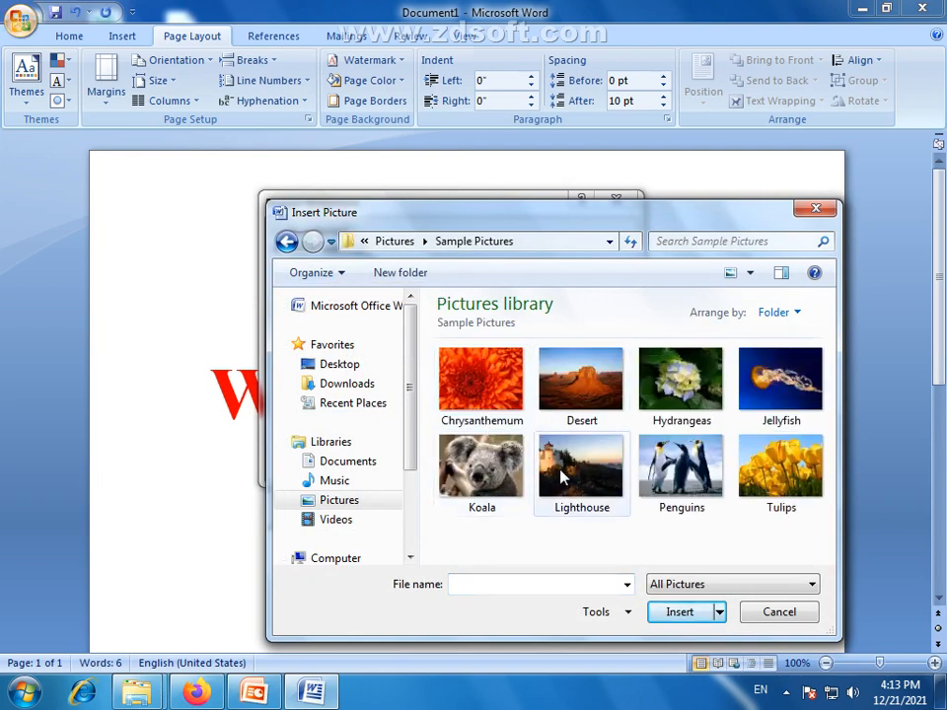
pyautogui.click(671, 475)
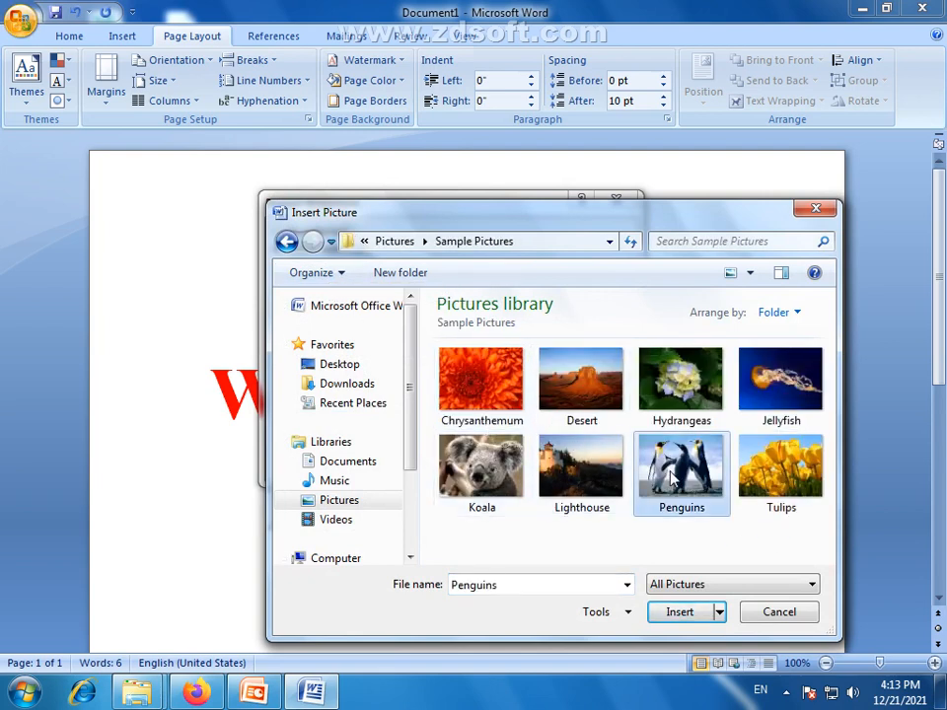
pyautogui.click(352, 366)
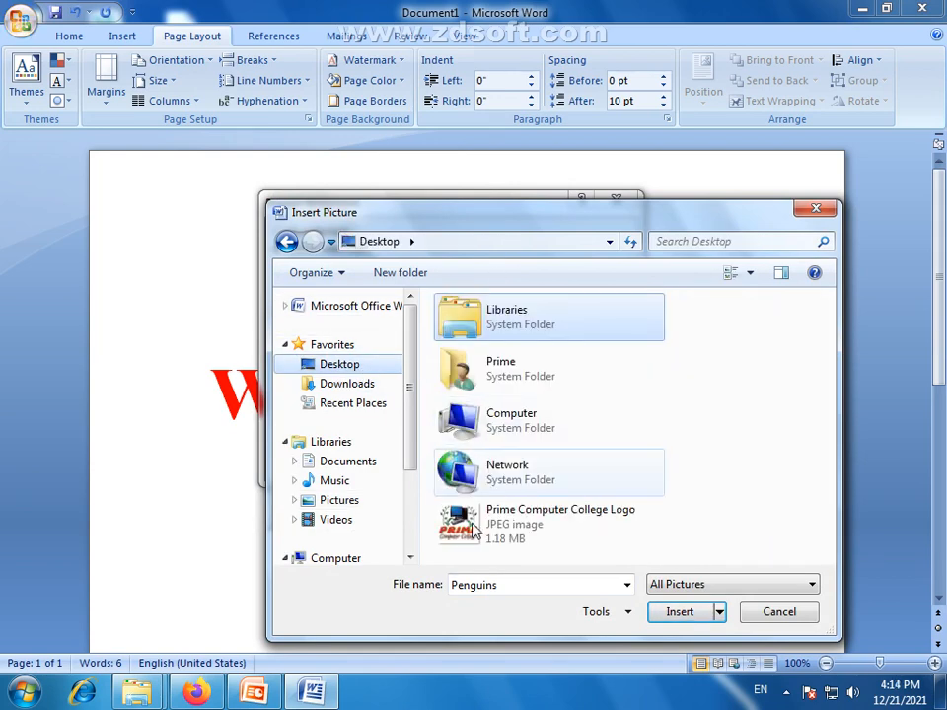
pyautogui.click(474, 530)
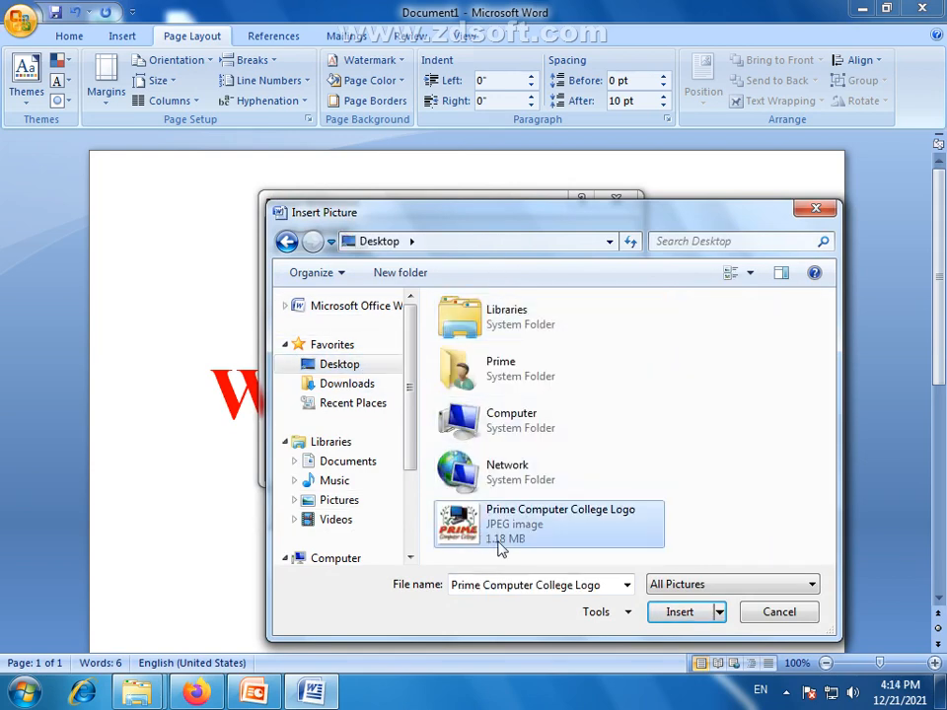
pyautogui.click(683, 616)
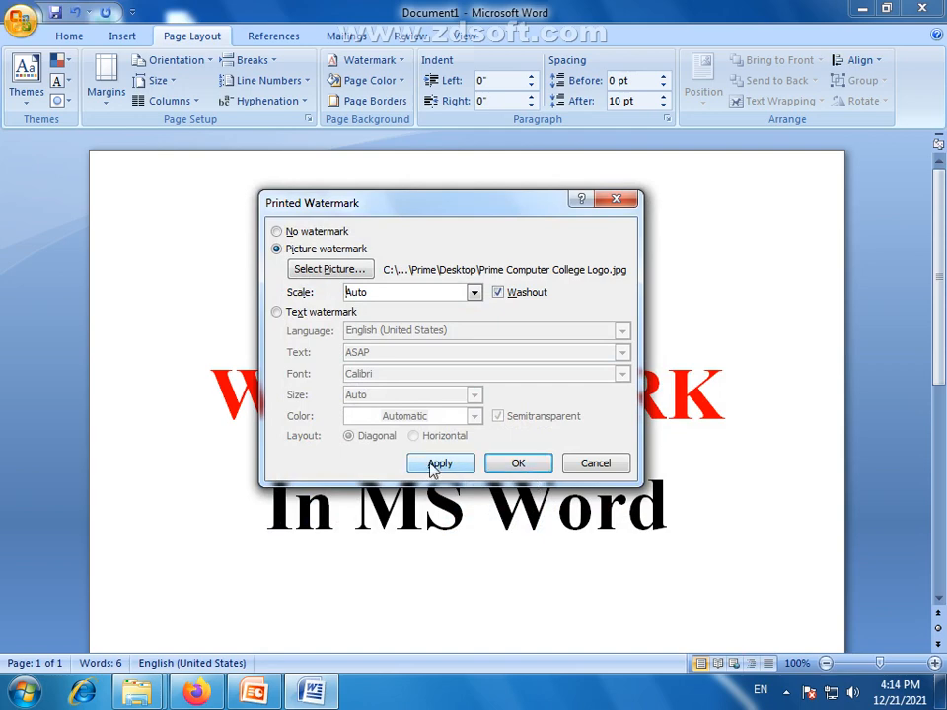
pyautogui.click(433, 468)
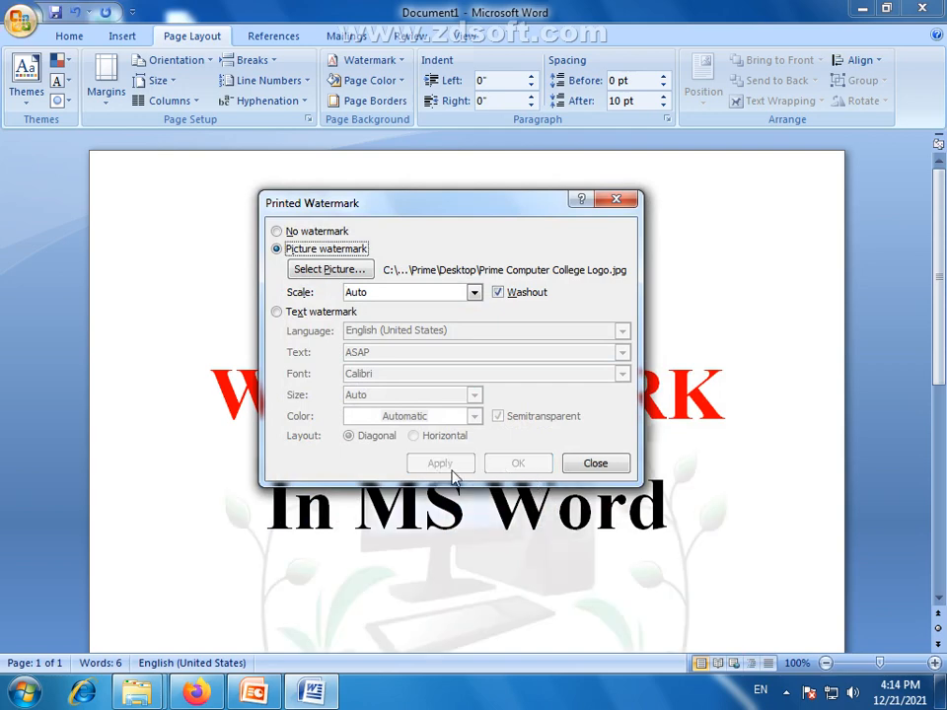
pyautogui.click(621, 467)
pyautogui.moveTo(941, 309)
pyautogui.mouseDown()
pyautogui.moveTo(944, 483)
pyautogui.moveTo(943, 308)
pyautogui.mouseUp()
# Step: Reopen the custom watermark settings and switch from a picture watermark to a text watermark
pyautogui.click(368, 60)
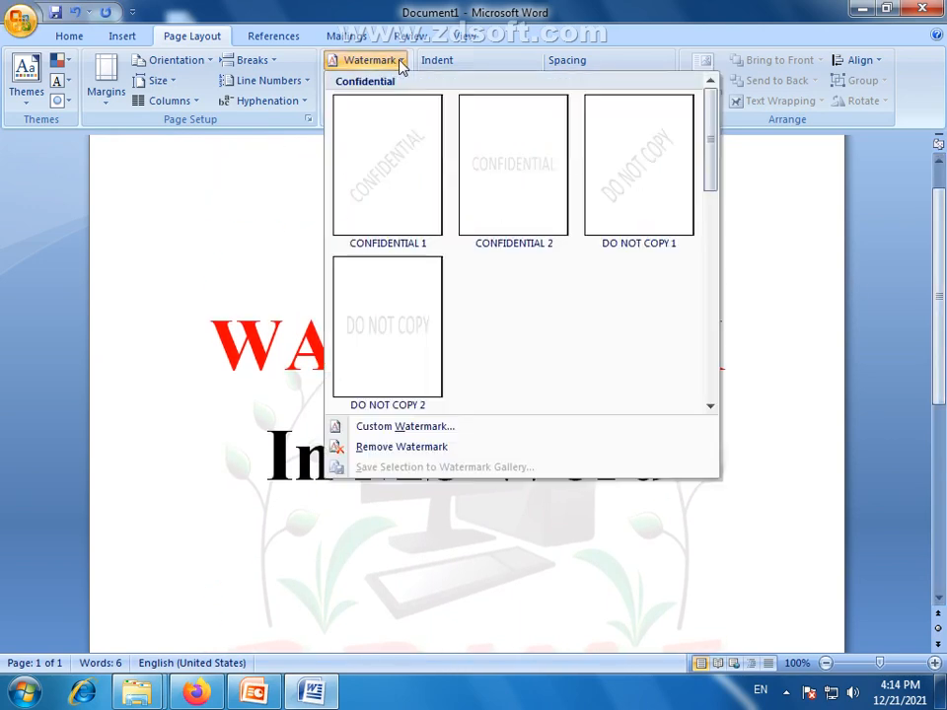
pyautogui.click(418, 432)
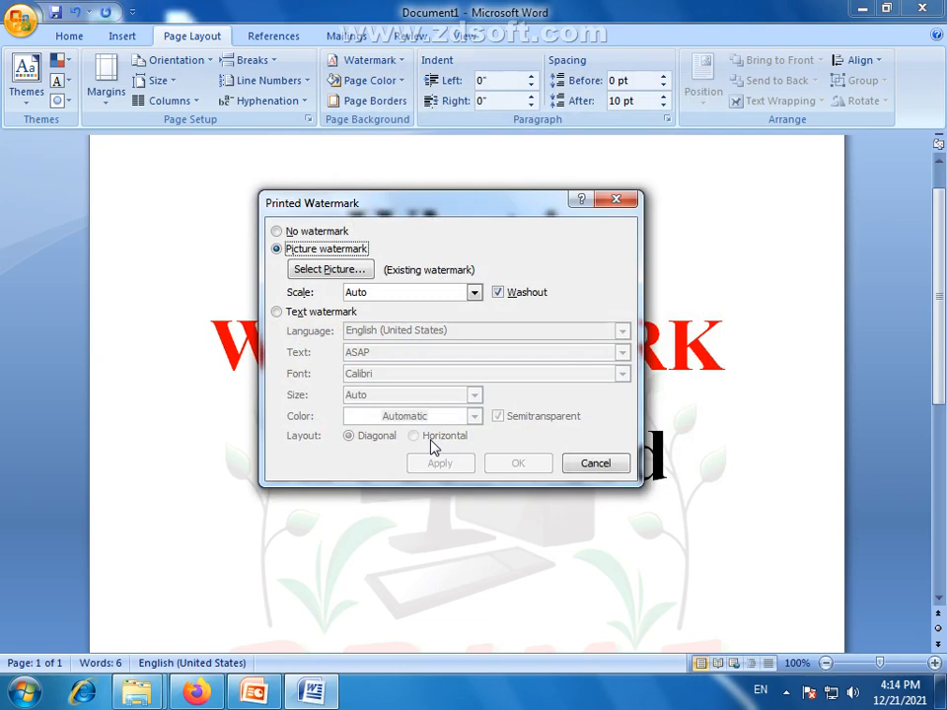
pyautogui.click(316, 272)
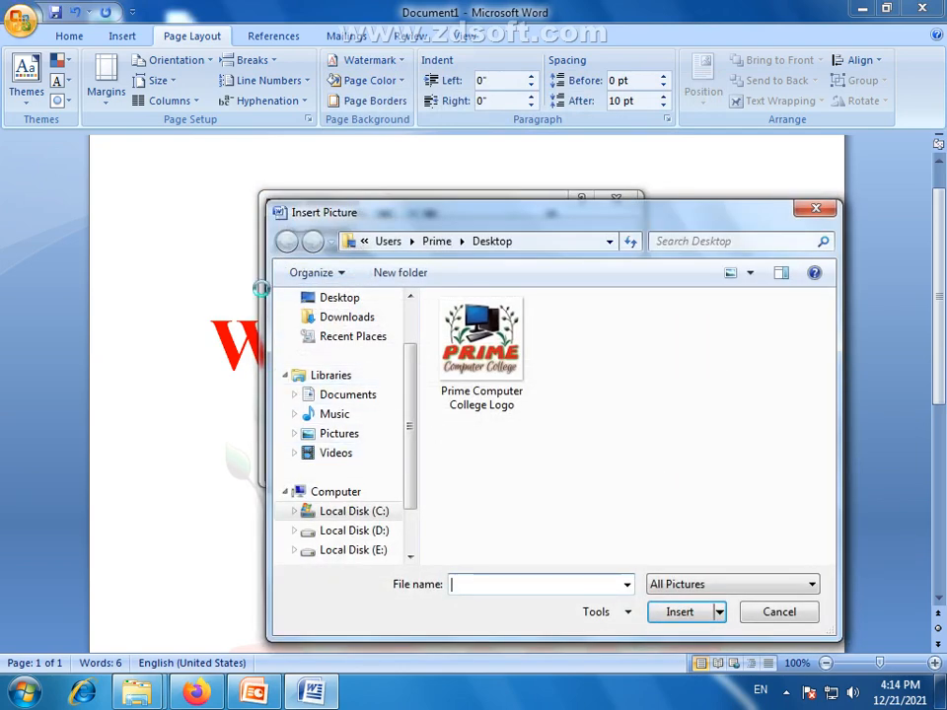
pyautogui.click(778, 617)
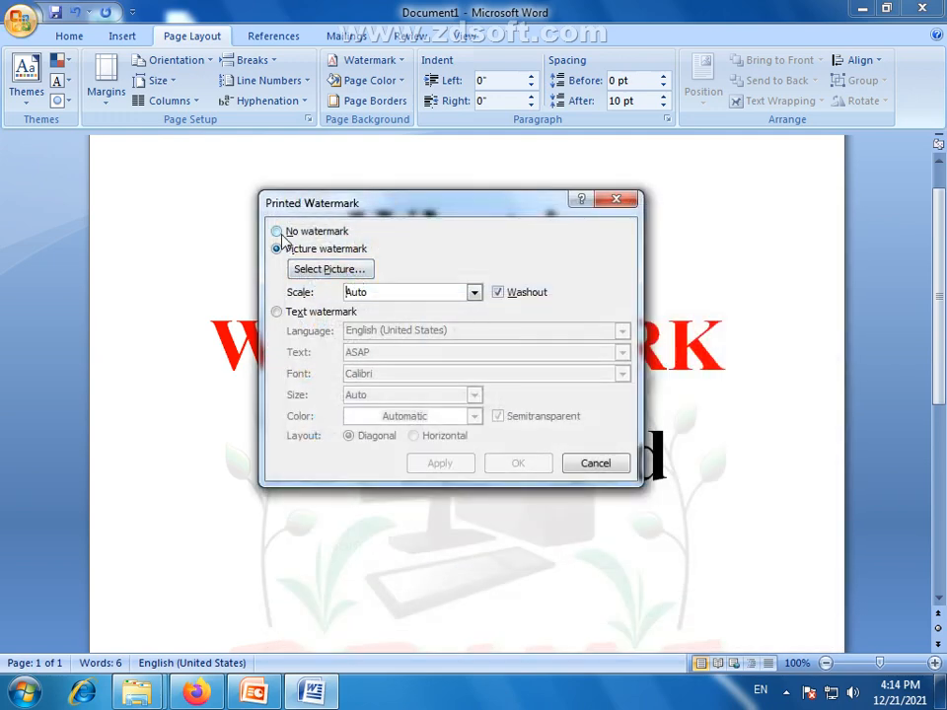
pyautogui.click(277, 311)
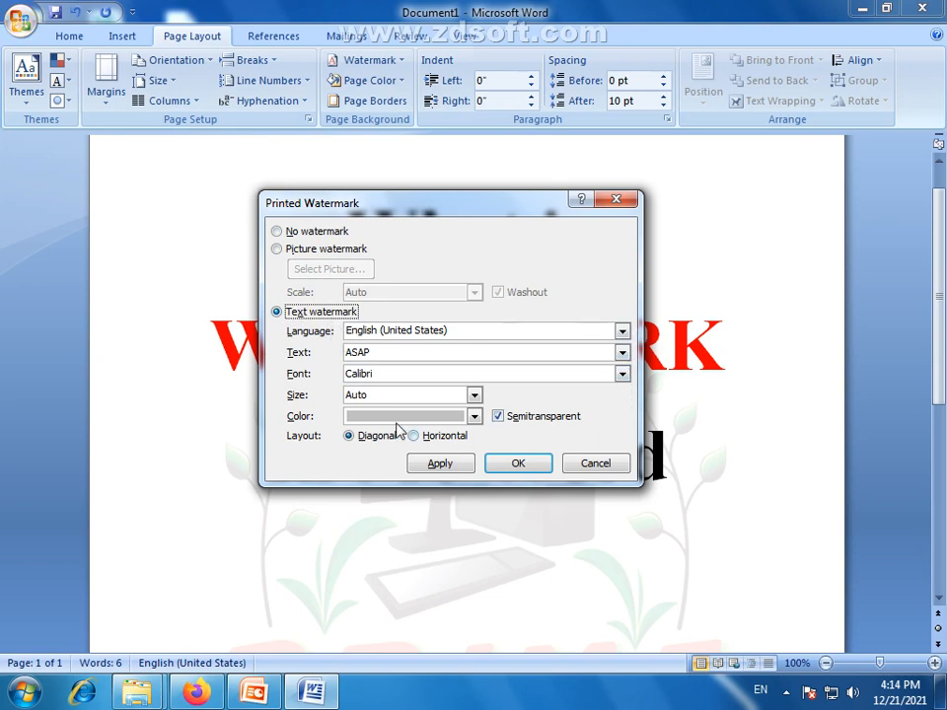
# Step: Keep the watermark language as English (United States) and set the watermark text to SAMPLE
pyautogui.click(622, 332)
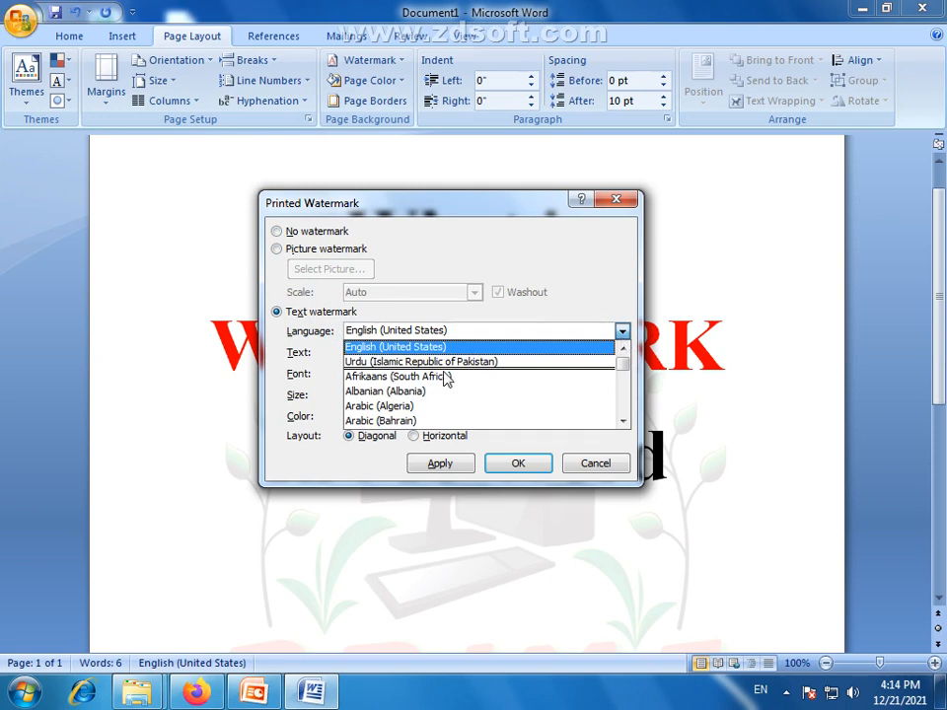
pyautogui.click(625, 321)
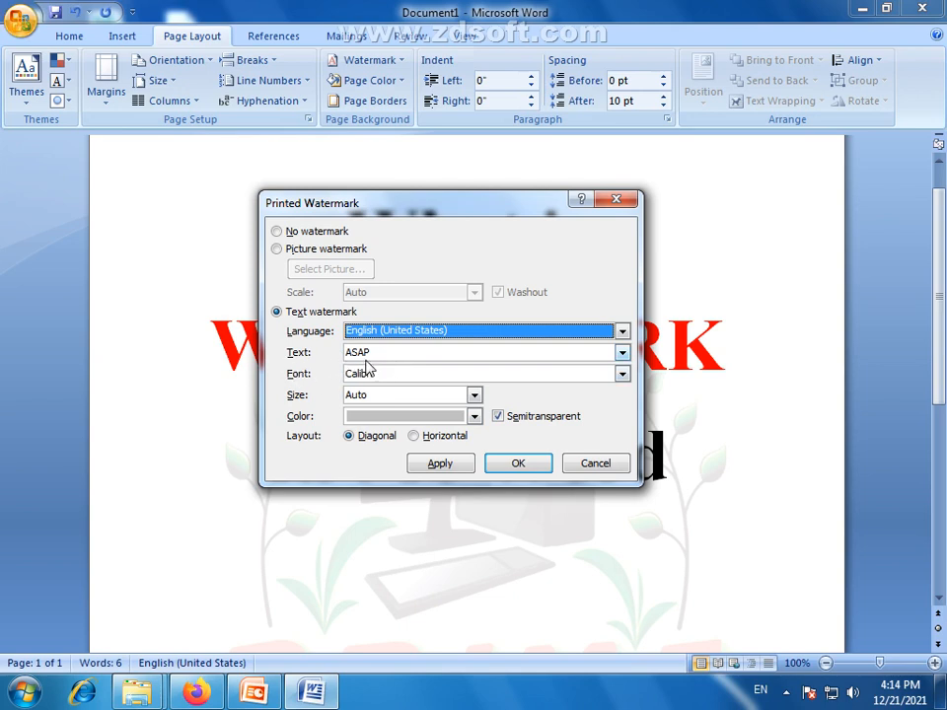
pyautogui.click(622, 352)
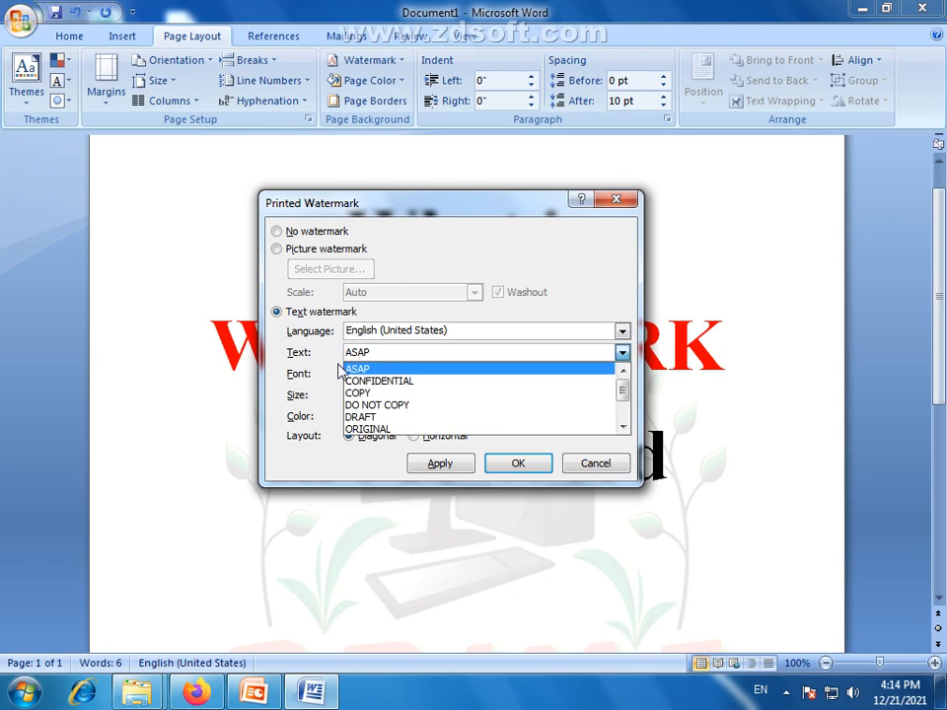
pyautogui.click(403, 382)
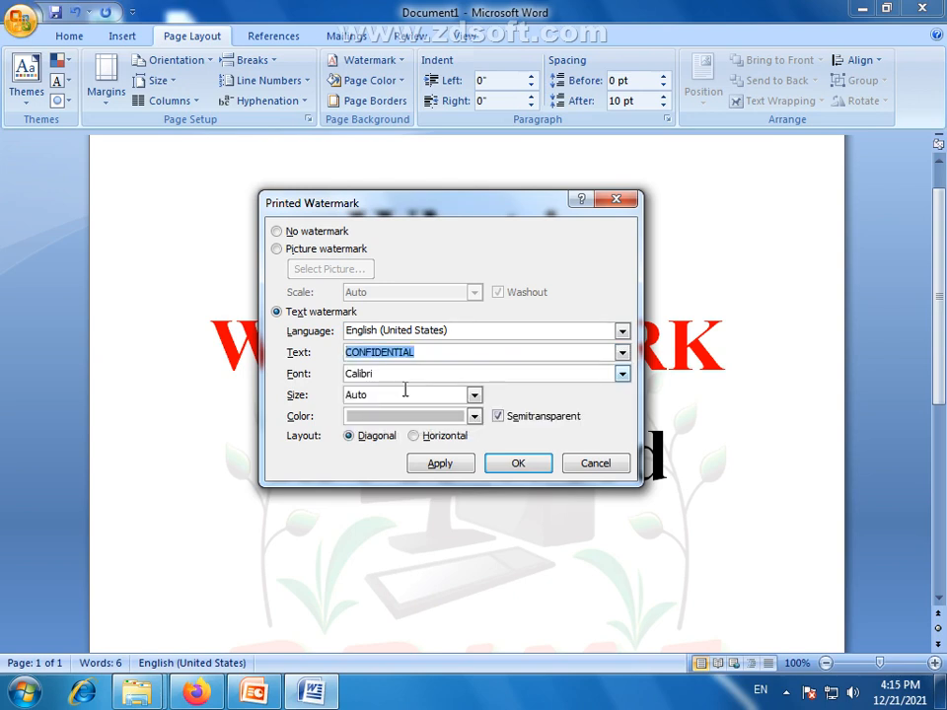
pyautogui.click(624, 359)
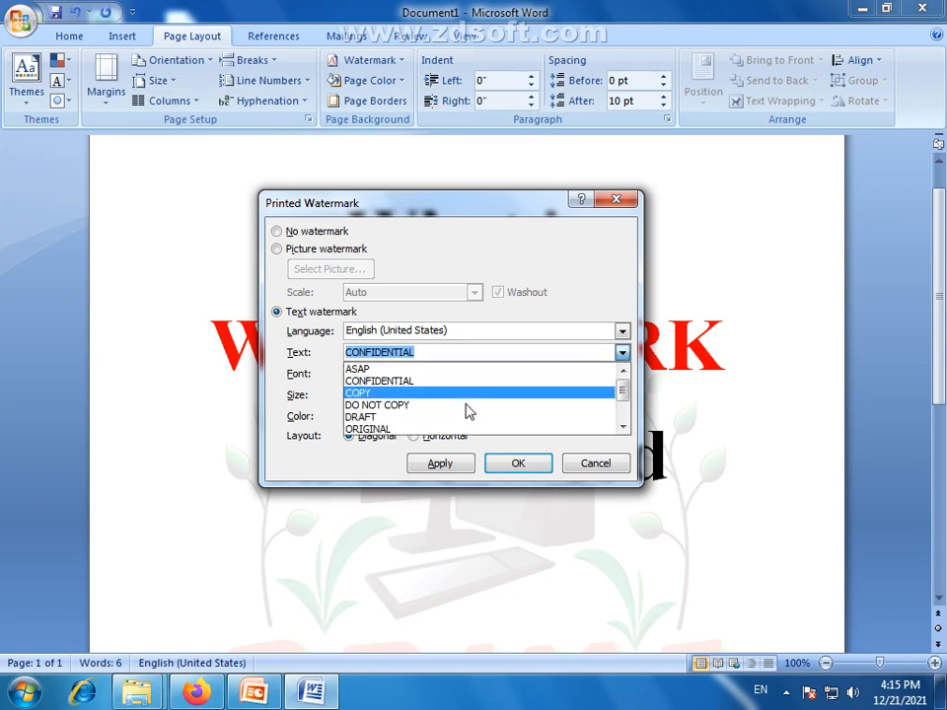
pyautogui.scroll(-2, 458, 423)
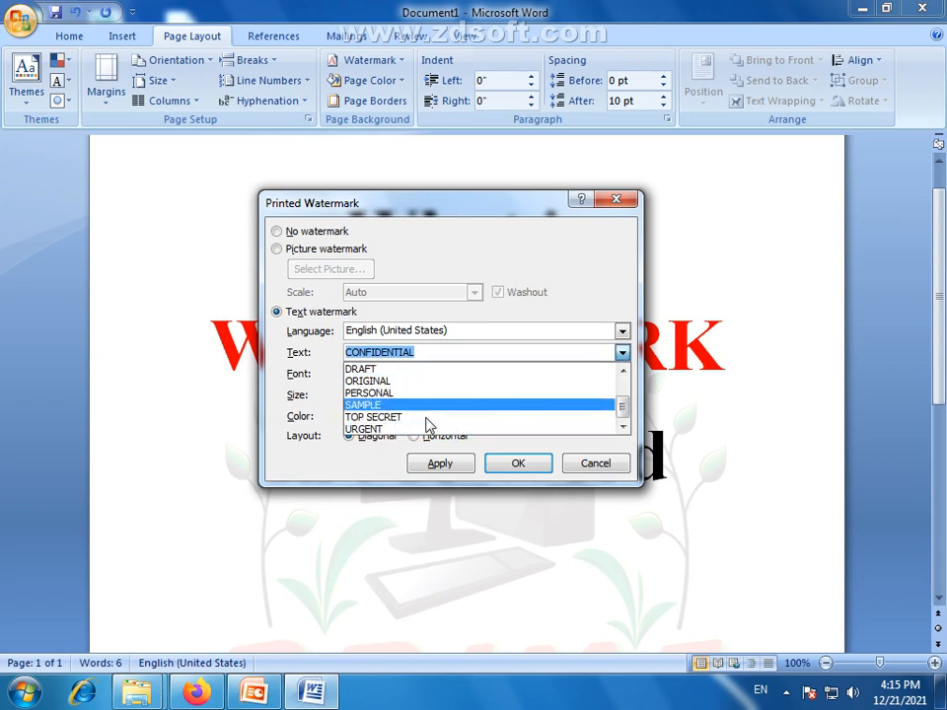
pyautogui.click(398, 404)
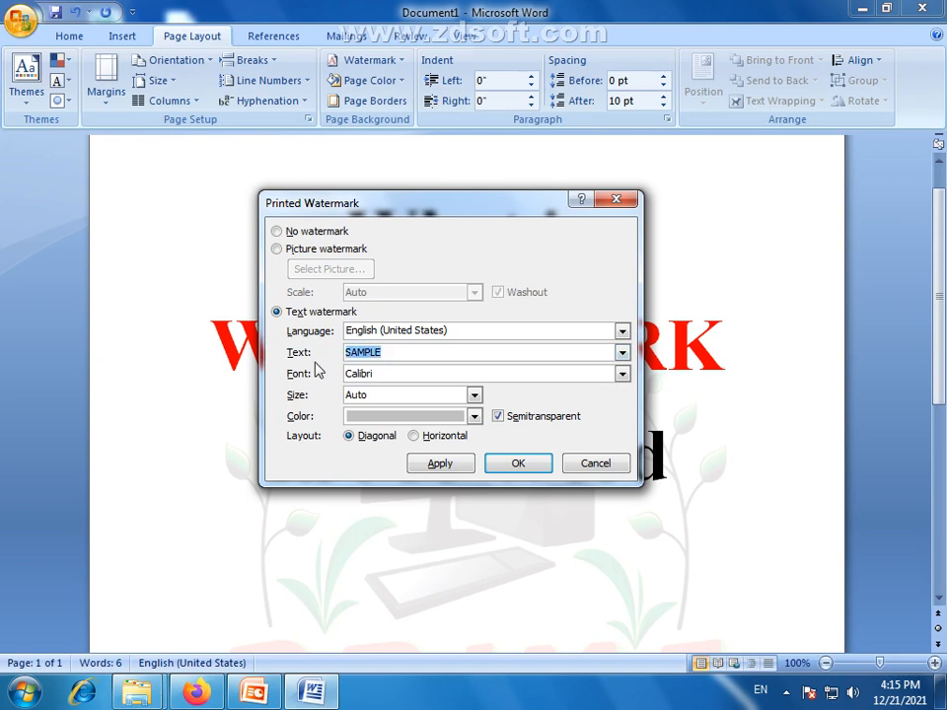
# Step: Replace the watermark text with PRIME and apply the text watermark to the document
pyautogui.write('PRIME')
pyautogui.click(517, 465)
pyautogui.scroll(-4, 814, 394)
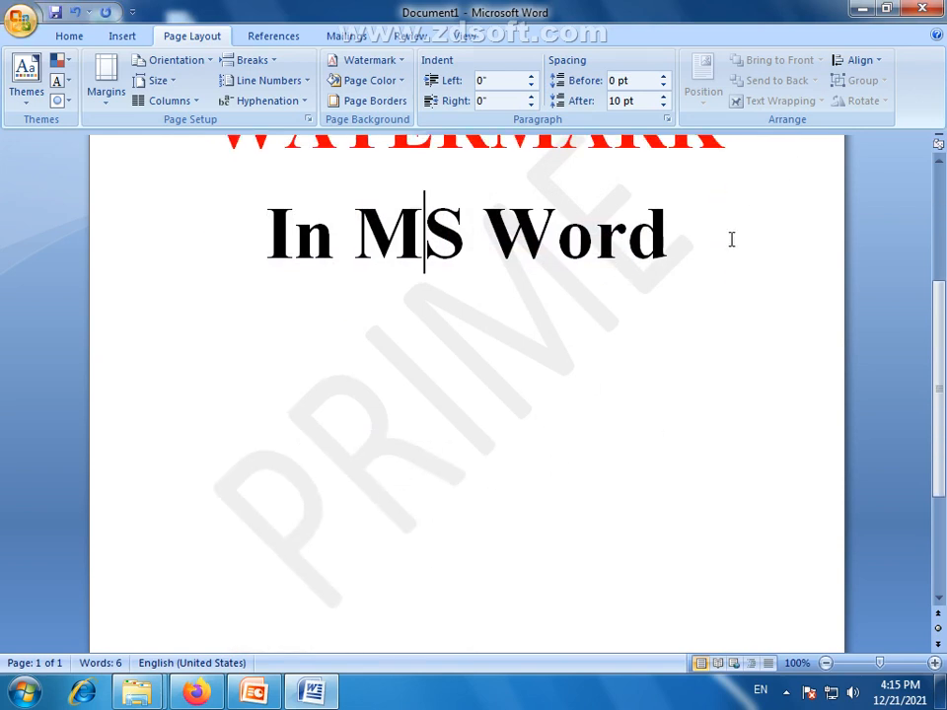
# Step: Reopen the custom watermark settings and change the font of the PRIME text watermark to Aparajita
pyautogui.click(365, 60)
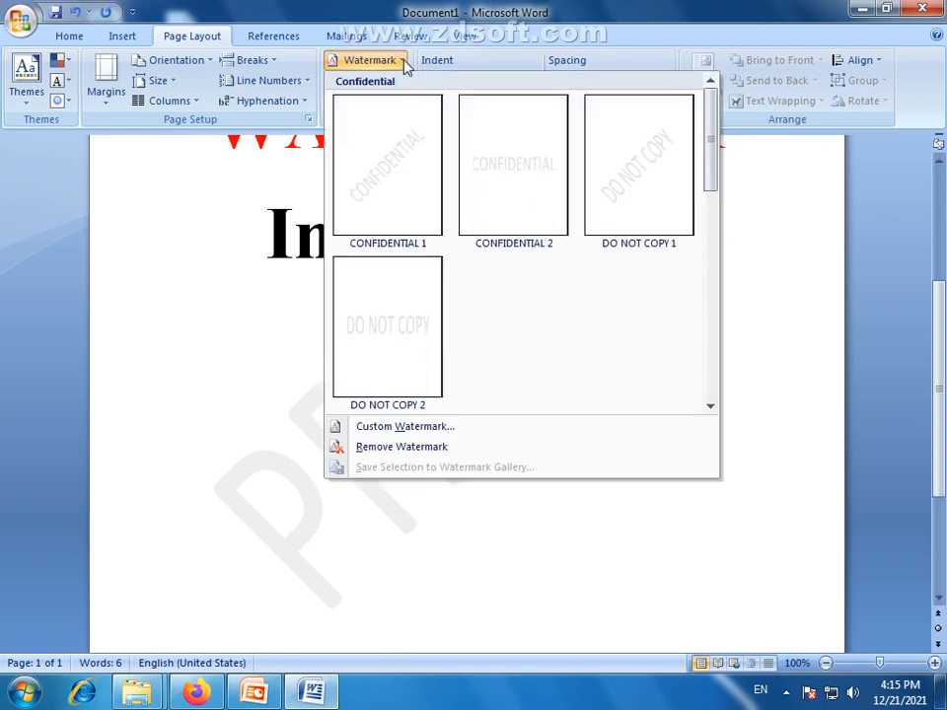
pyautogui.click(407, 427)
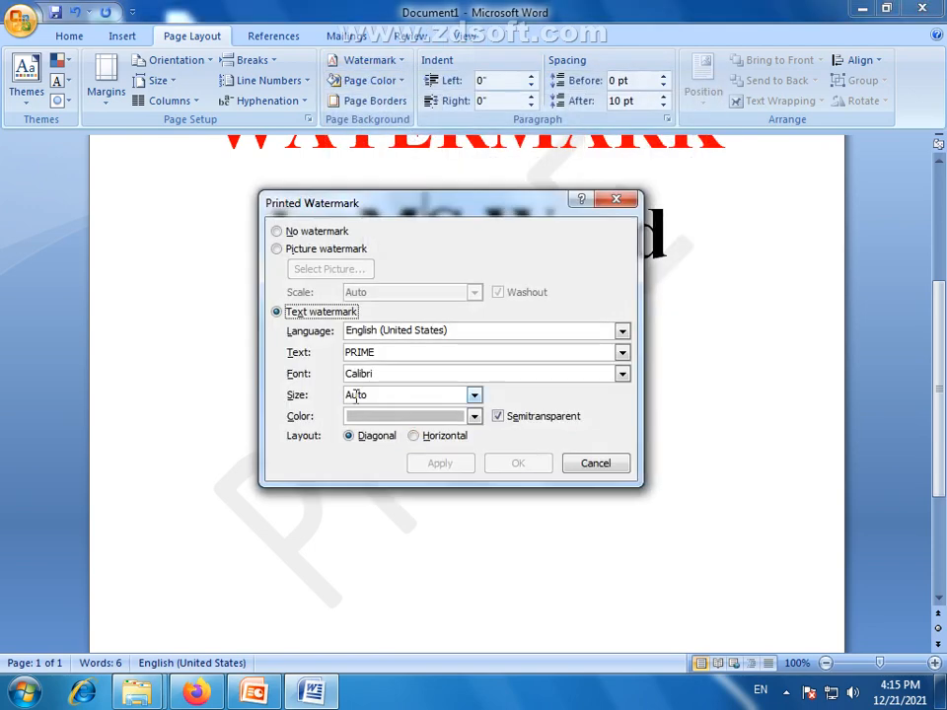
pyautogui.click(622, 377)
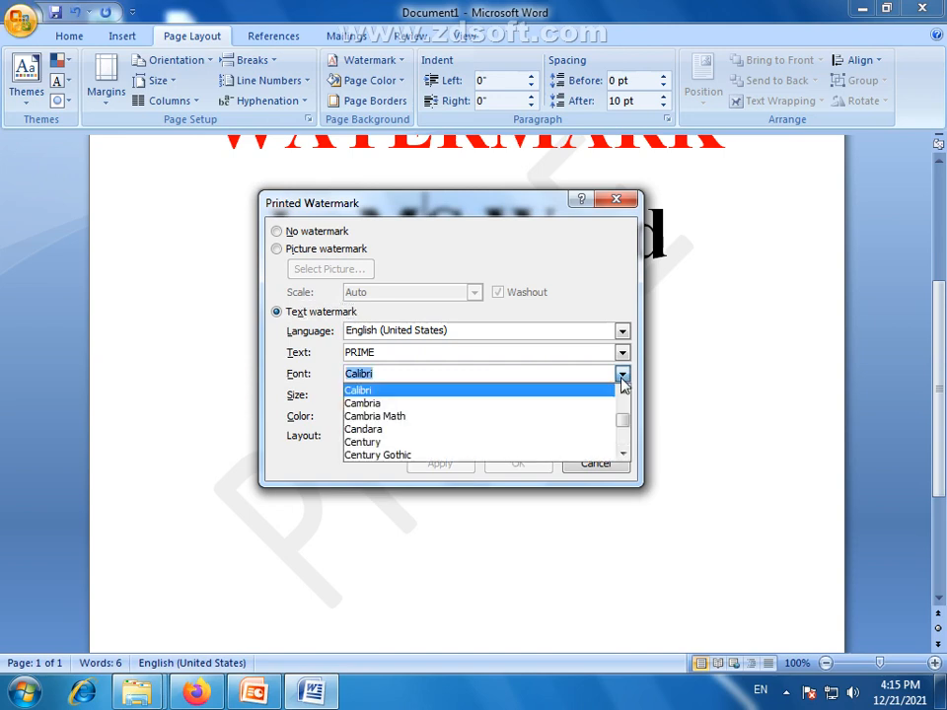
pyautogui.click(622, 377)
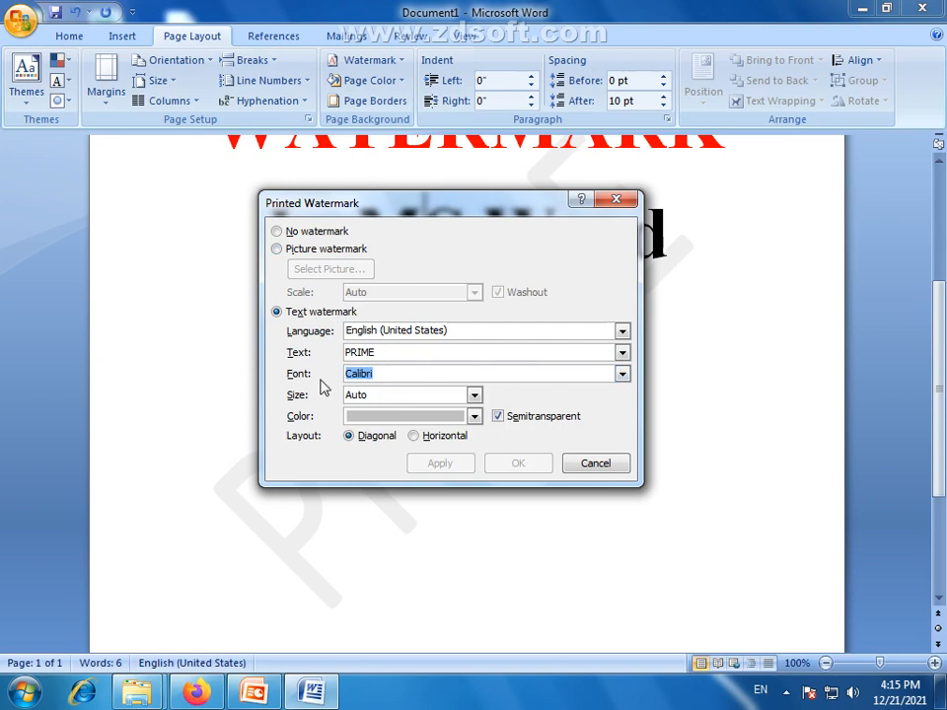
pyautogui.click(623, 375)
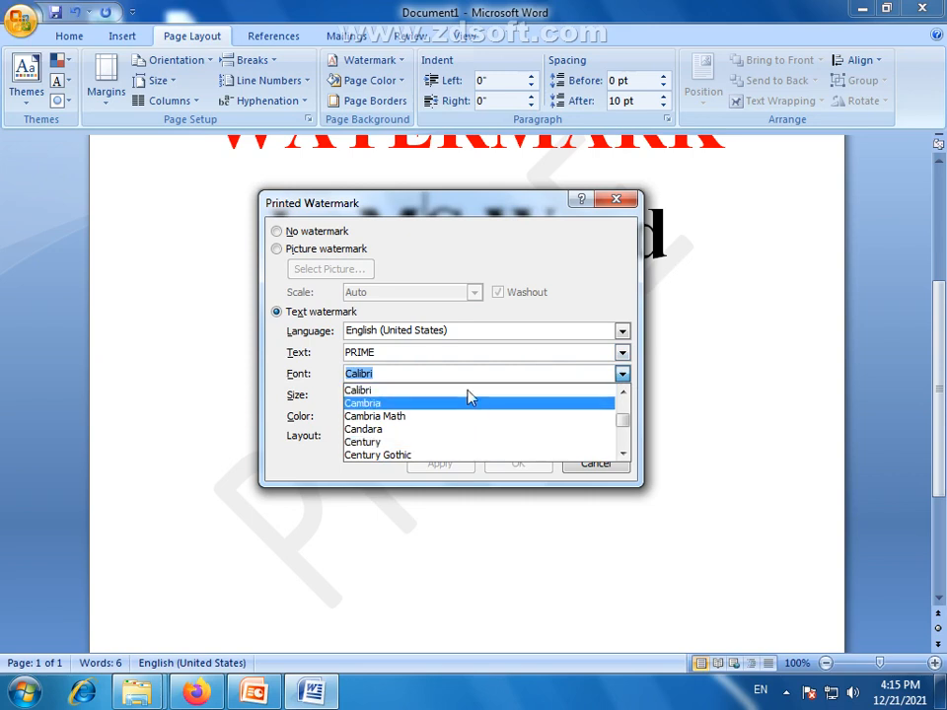
pyautogui.scroll(-10, 407, 418)
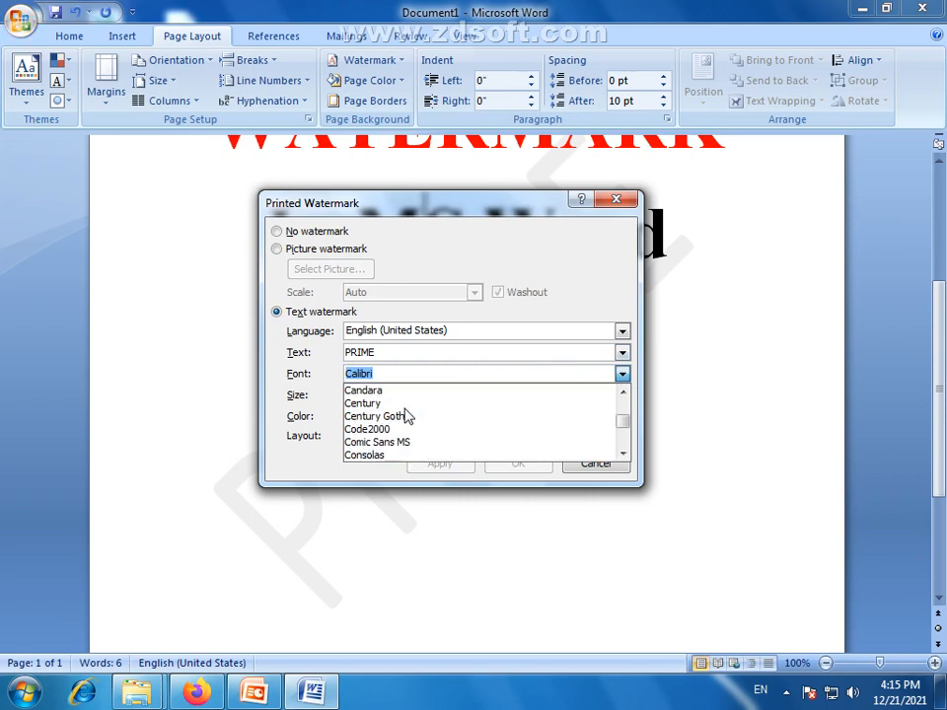
pyautogui.scroll(20, 407, 418)
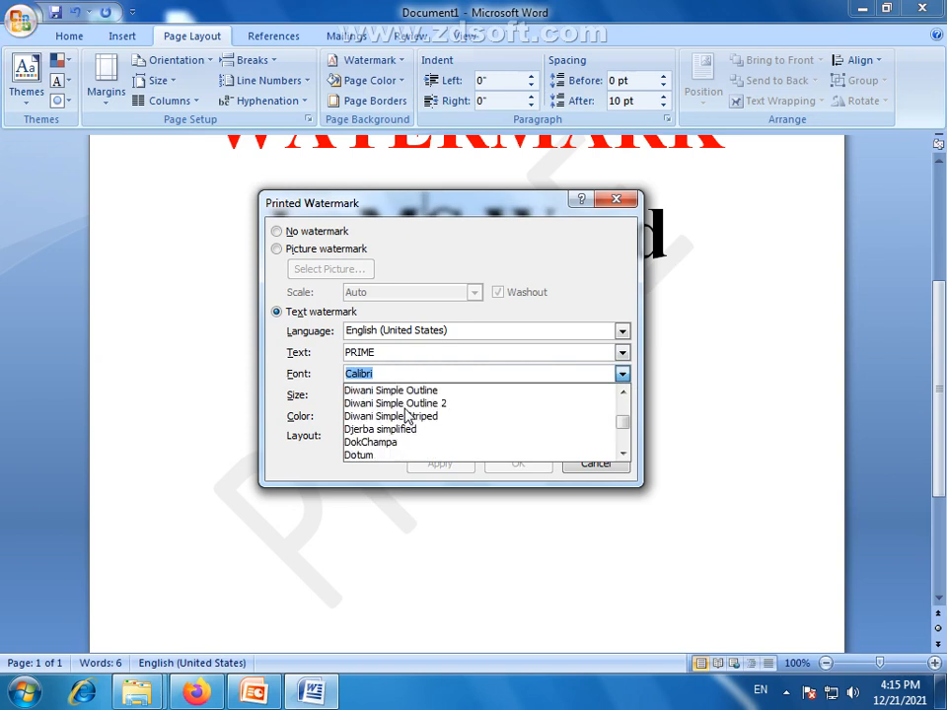
pyautogui.scroll(5, 407, 418)
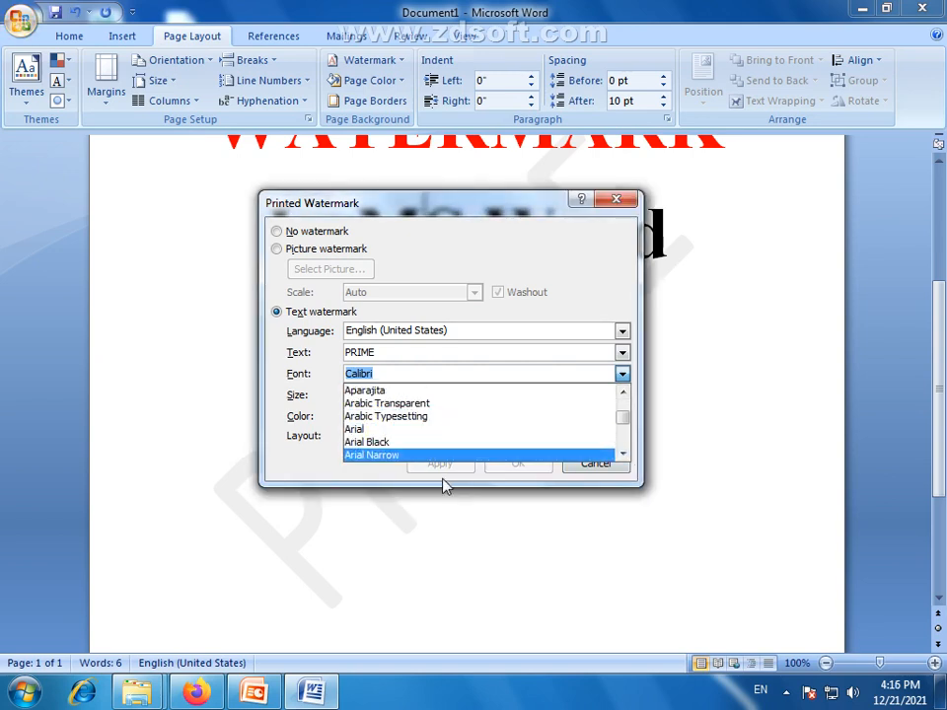
pyautogui.click(583, 376)
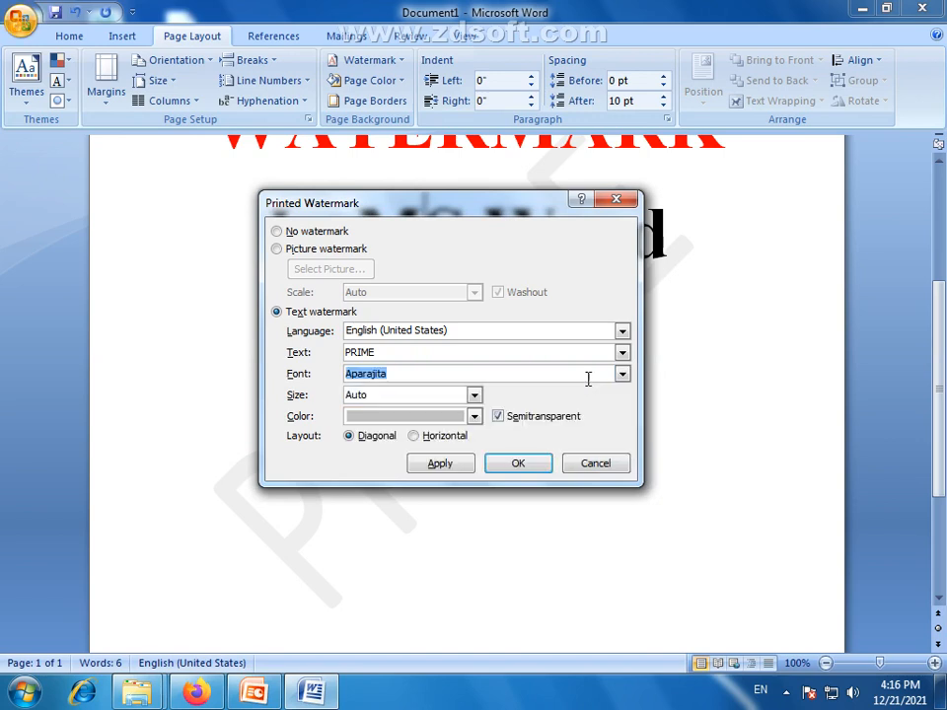
# Step: Keep the watermark size at Auto, set its color to the standard yellow, and apply the semitransparent diagonal watermark
pyautogui.click(474, 394)
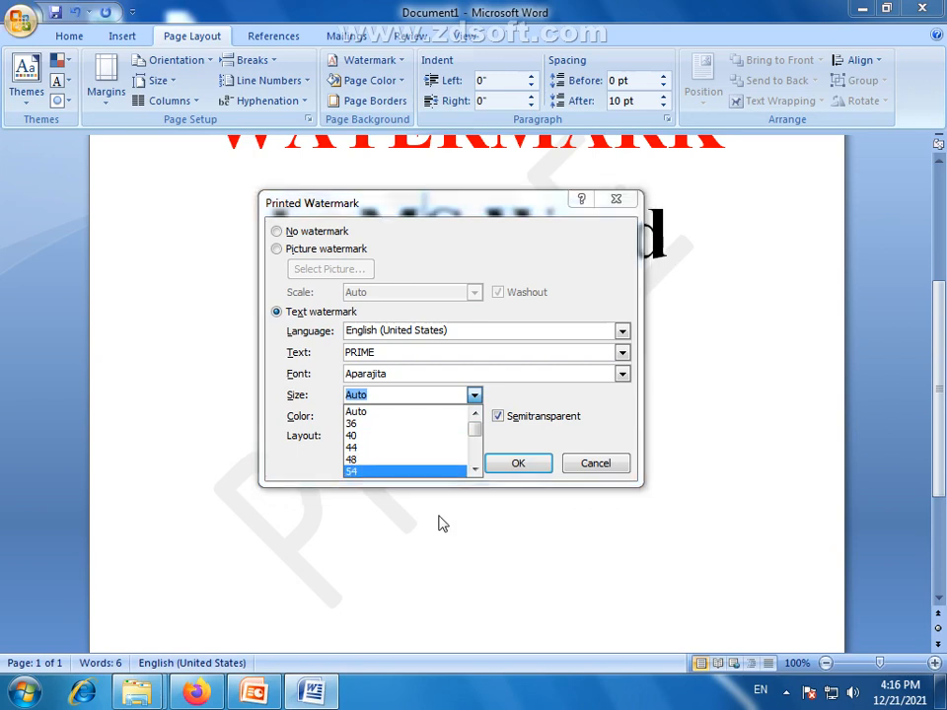
pyautogui.click(474, 395)
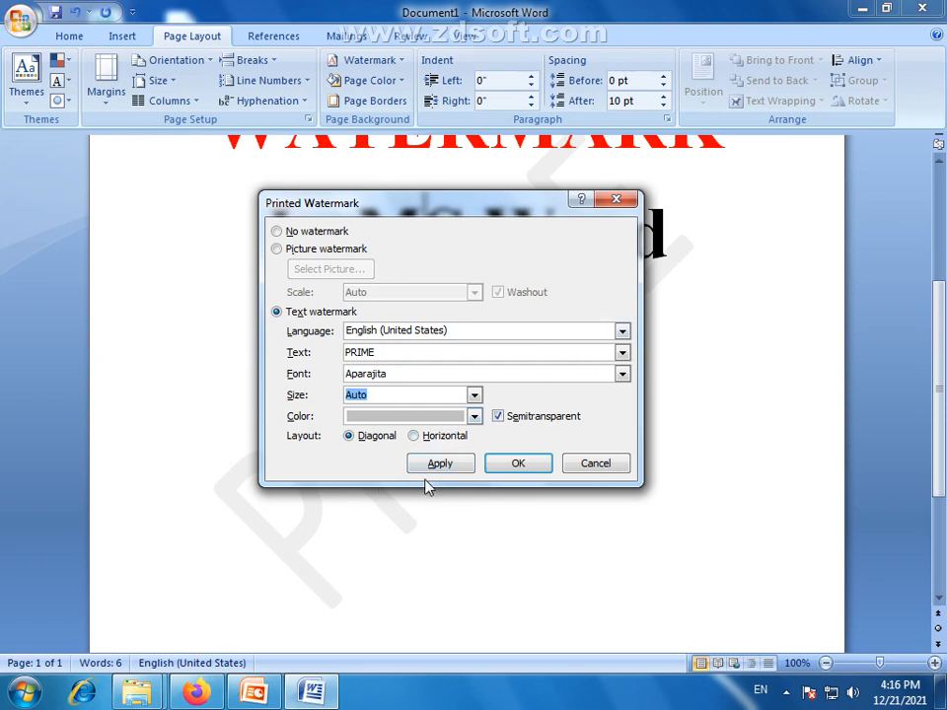
pyautogui.click(474, 416)
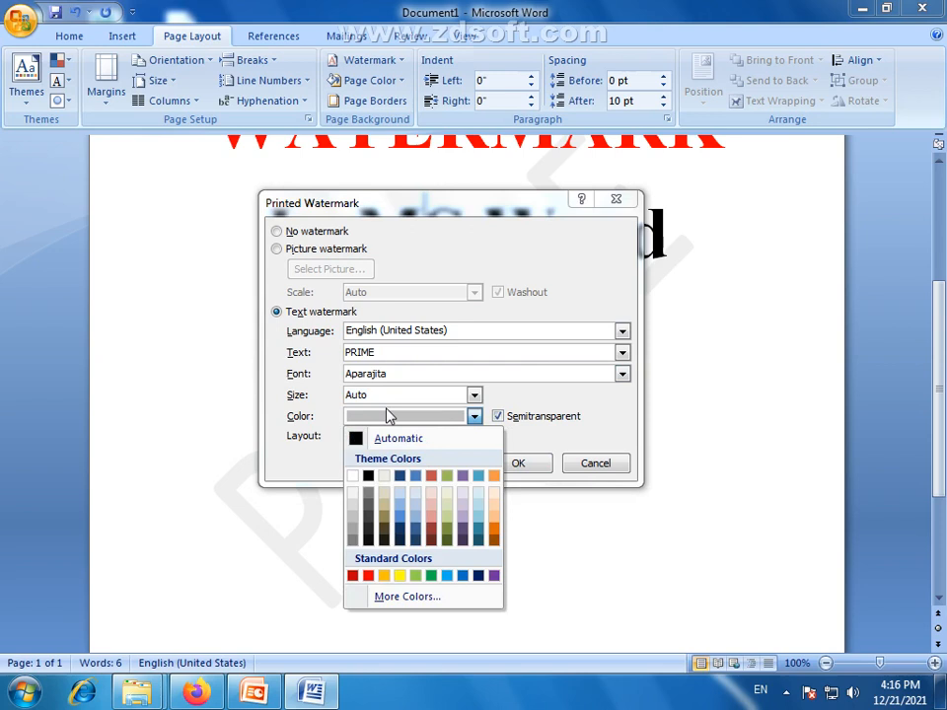
pyautogui.click(398, 575)
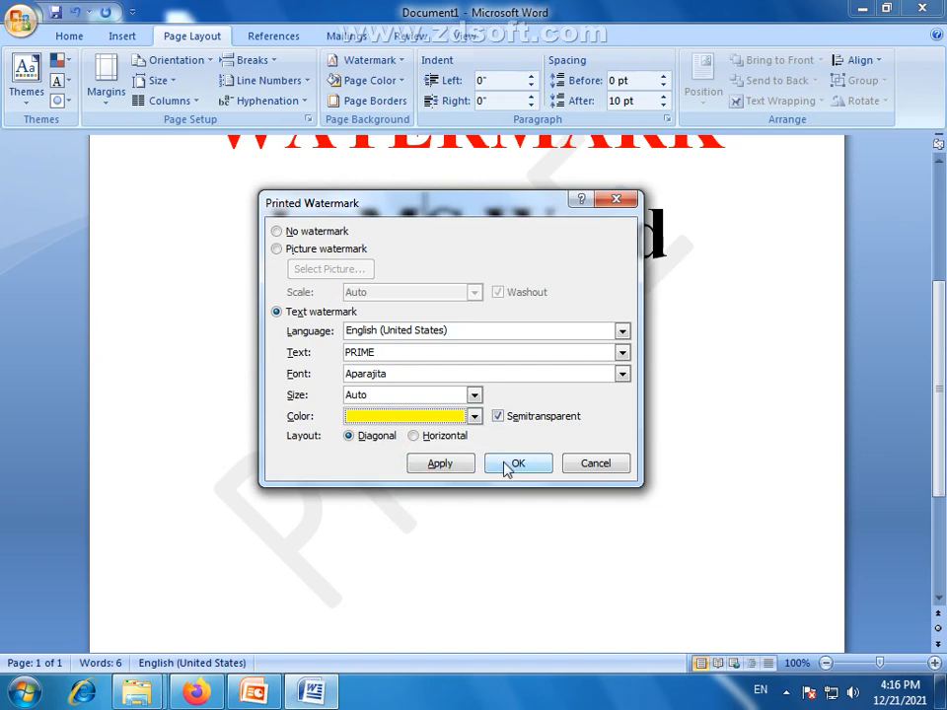
pyautogui.click(513, 464)
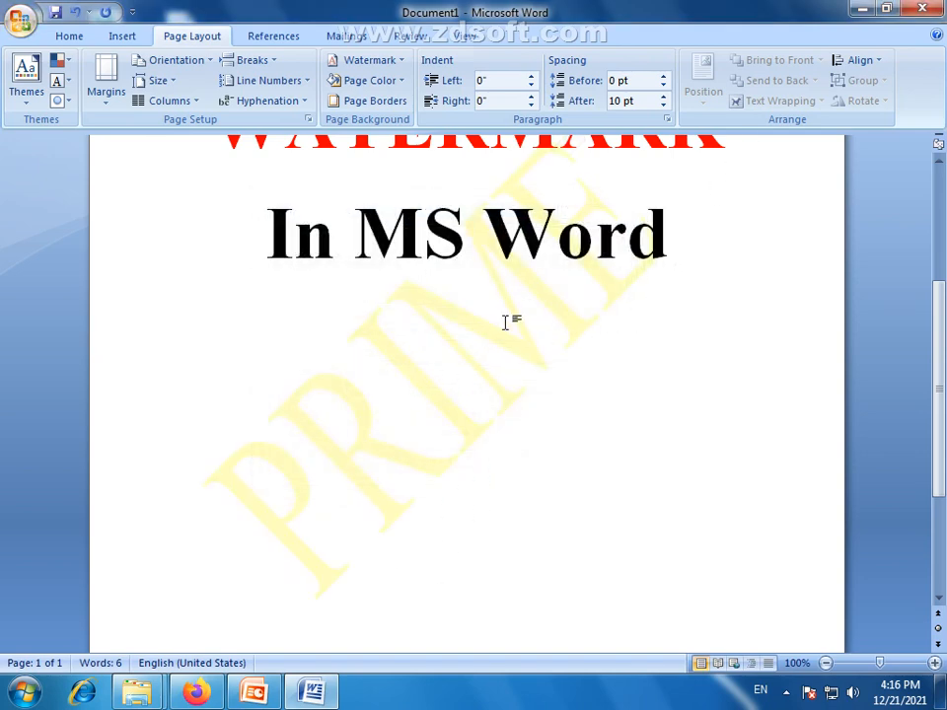
pyautogui.scroll(1, 475, 343)
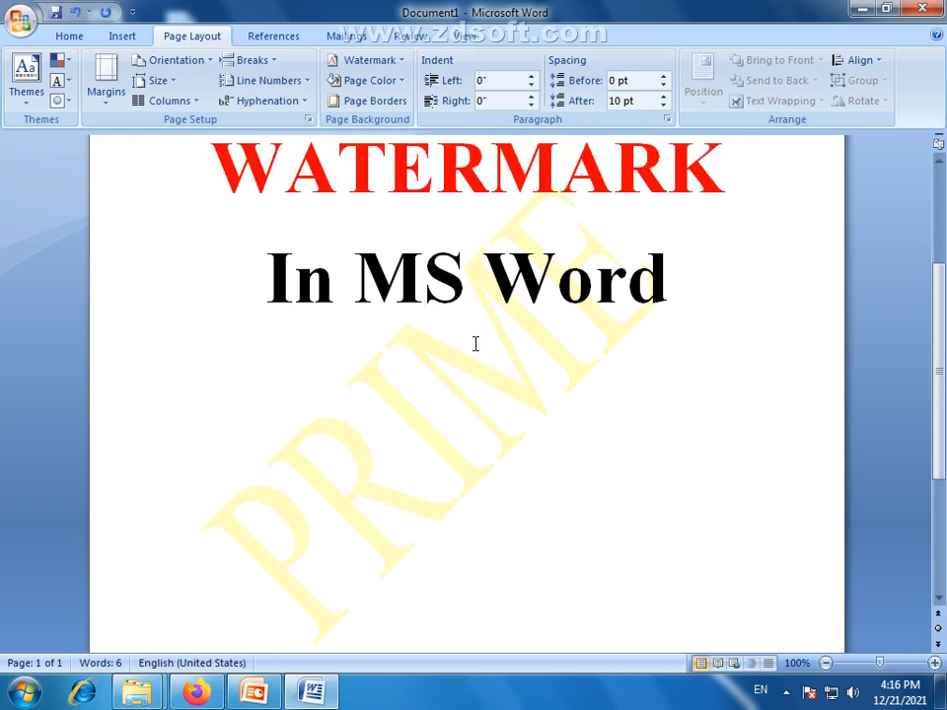
pyautogui.scroll(1, 474, 343)
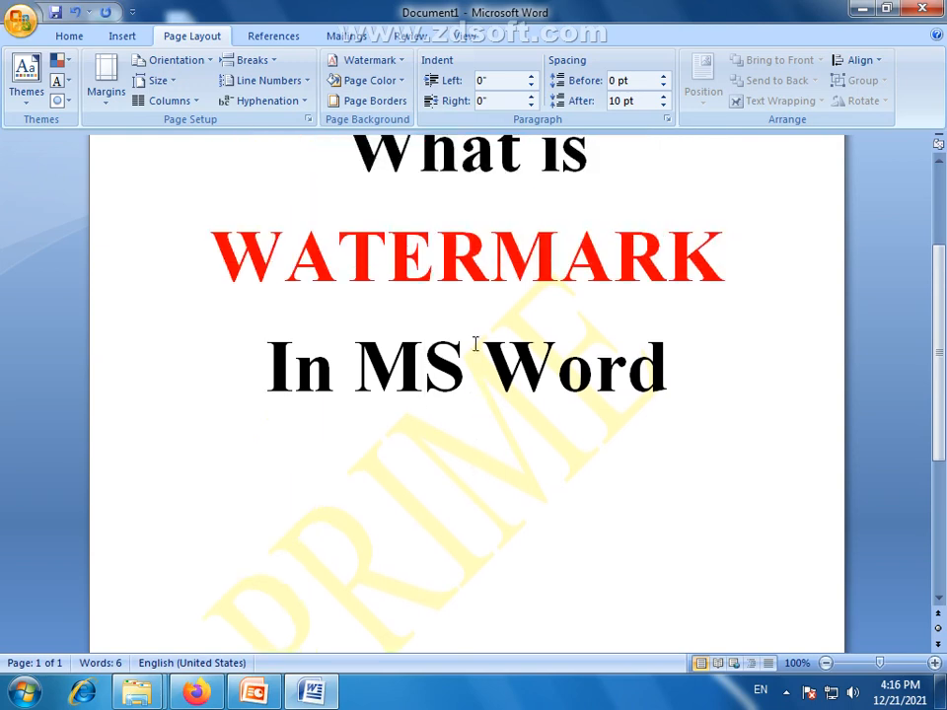
# Step: Remove the PRIME watermark from the document and return to the start of the page
pyautogui.click(399, 62)
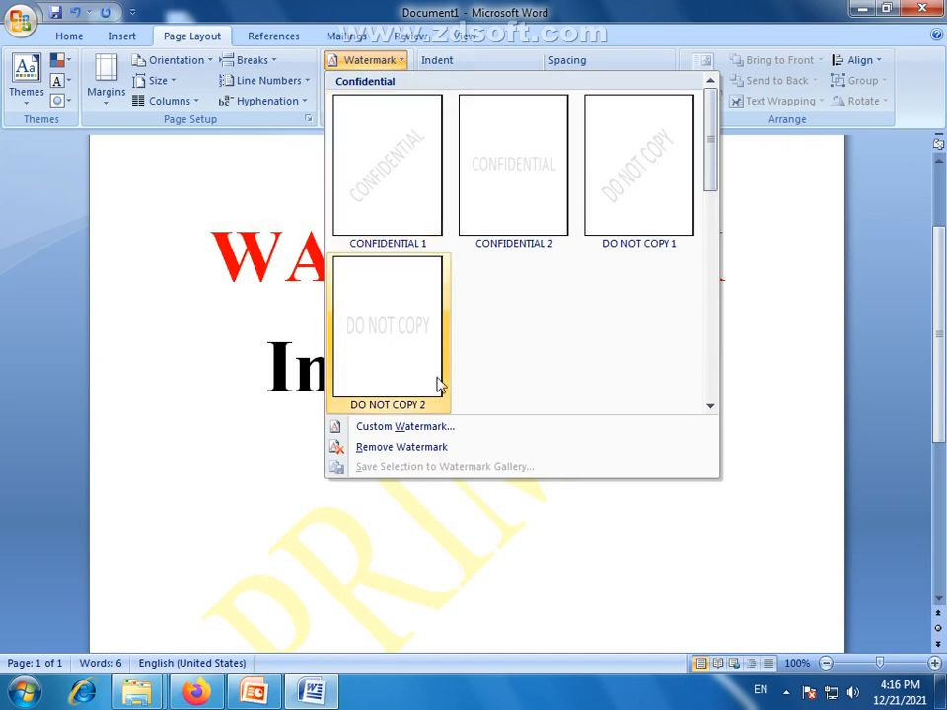
pyautogui.click(400, 448)
pyautogui.scroll(2, 944, 308)
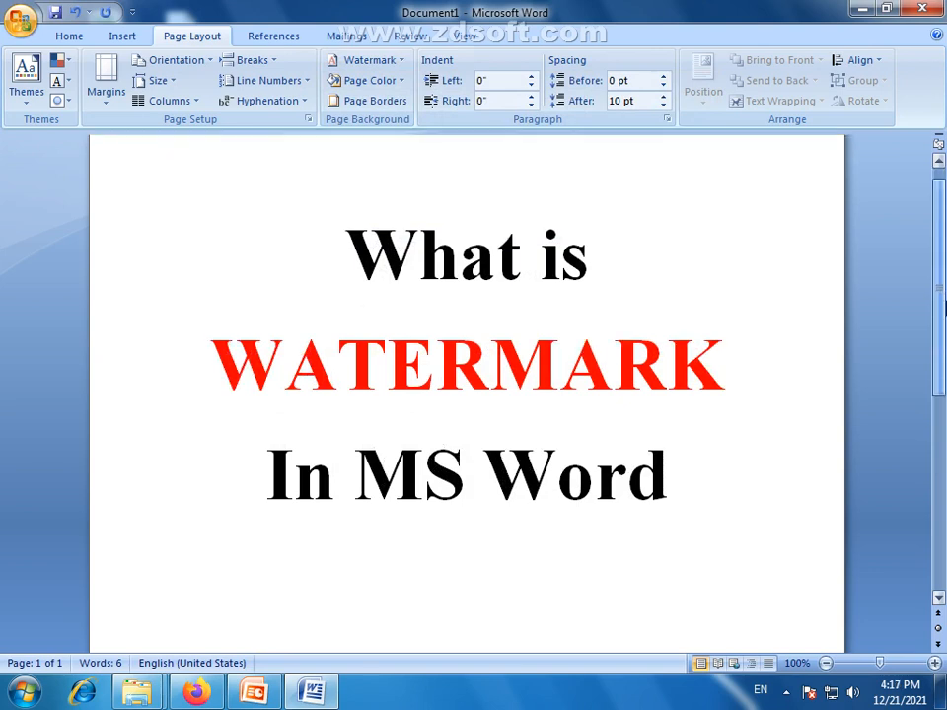
pyautogui.scroll(1, 943, 307)
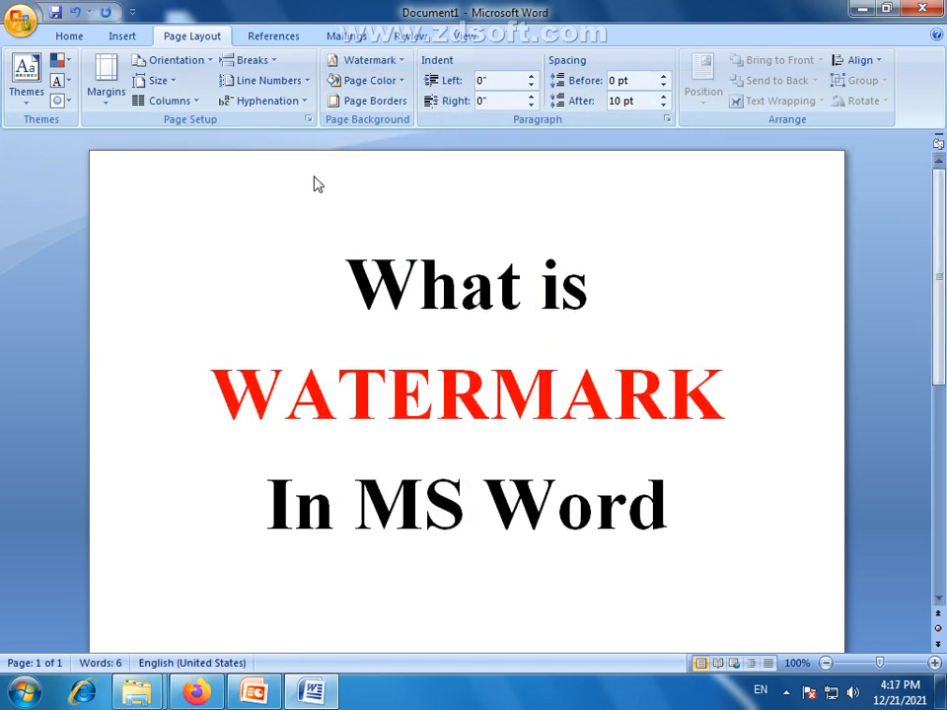